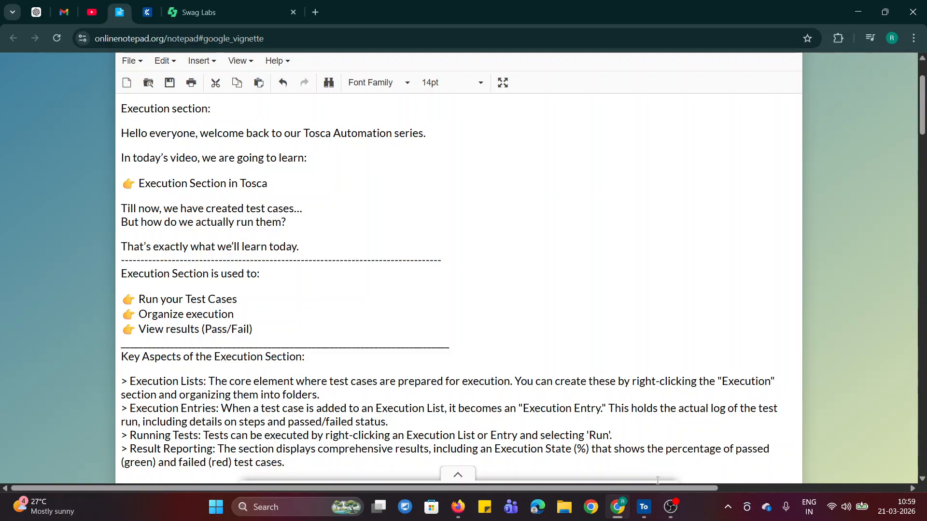
Switch to Tosca Commander and look through the Modules, TestCases, ScratchBook and Execution sections
left_click(643, 507)
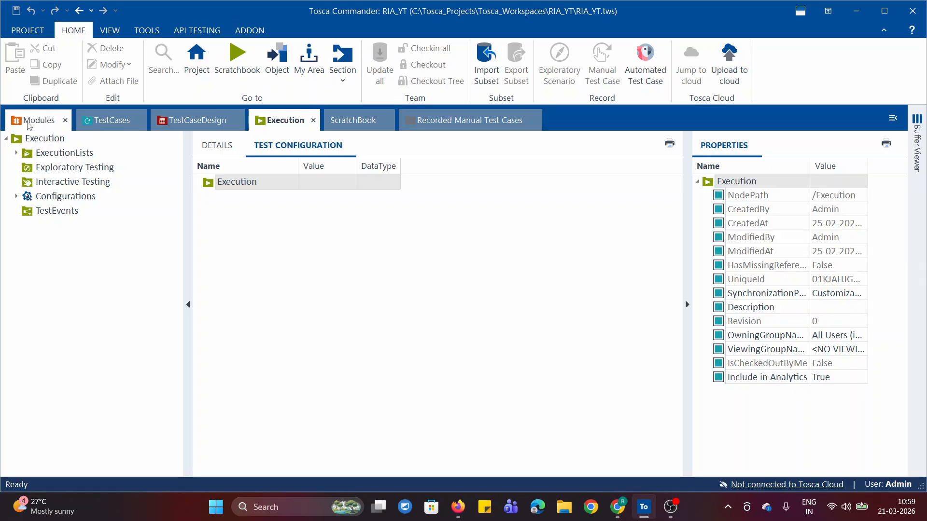
left_click(33, 125)
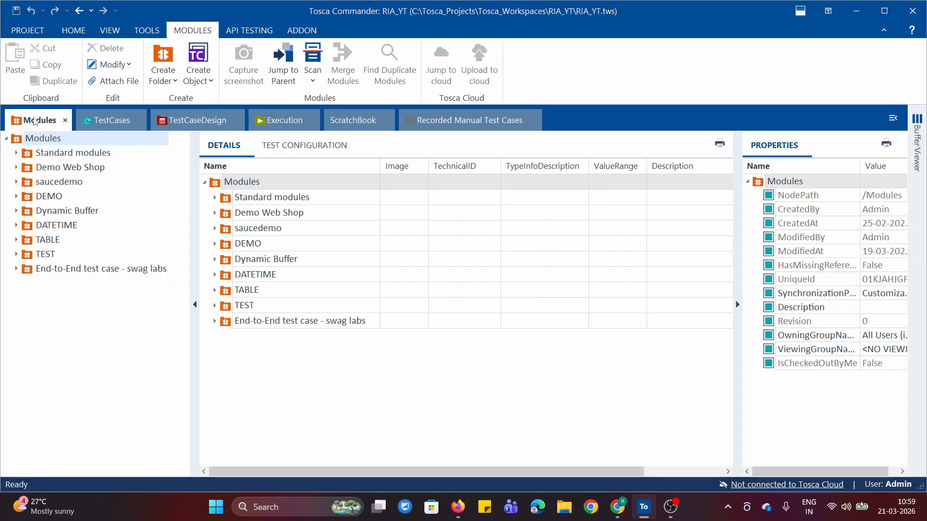
left_click(98, 120)
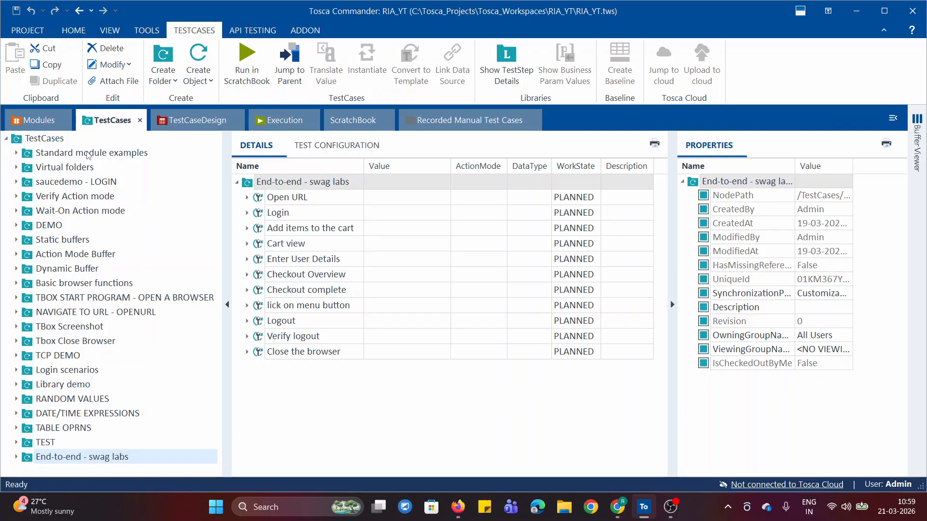
left_click(267, 123)
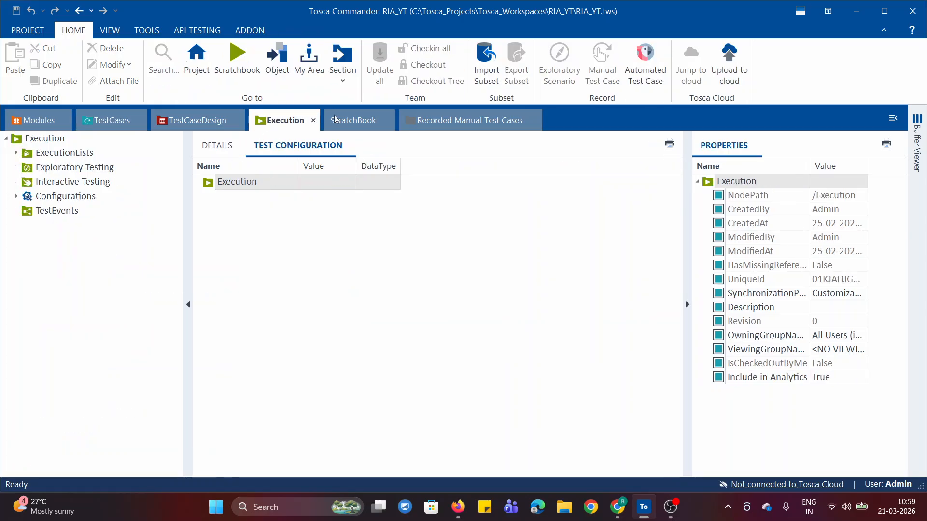
left_click(89, 122)
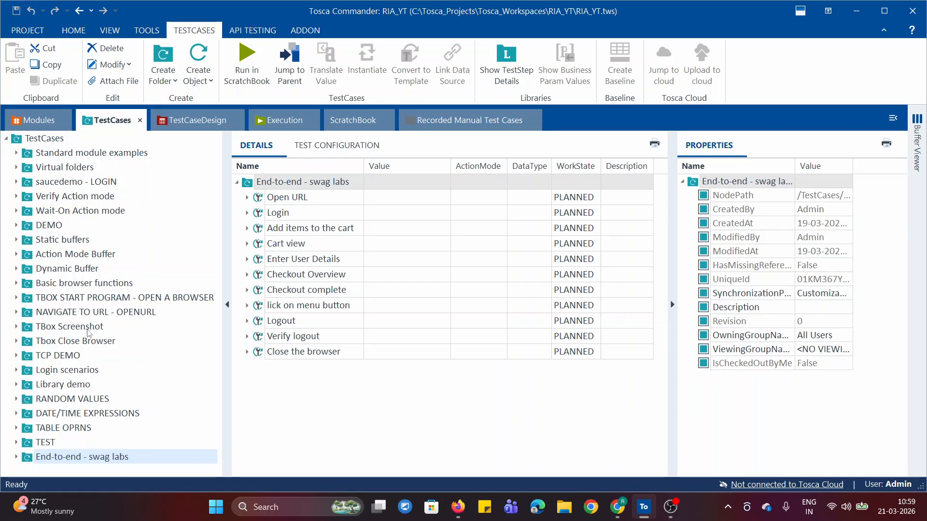
left_click(354, 124)
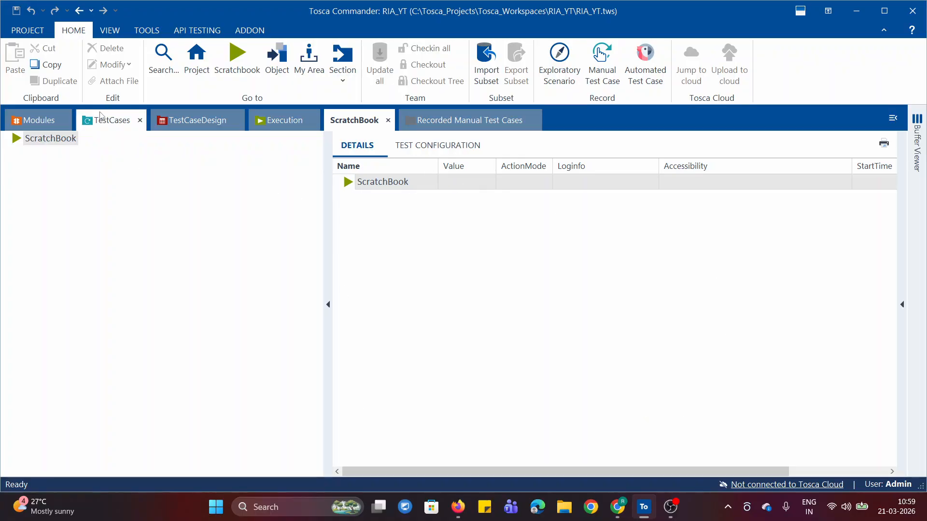
left_click(102, 118)
left_click(299, 121)
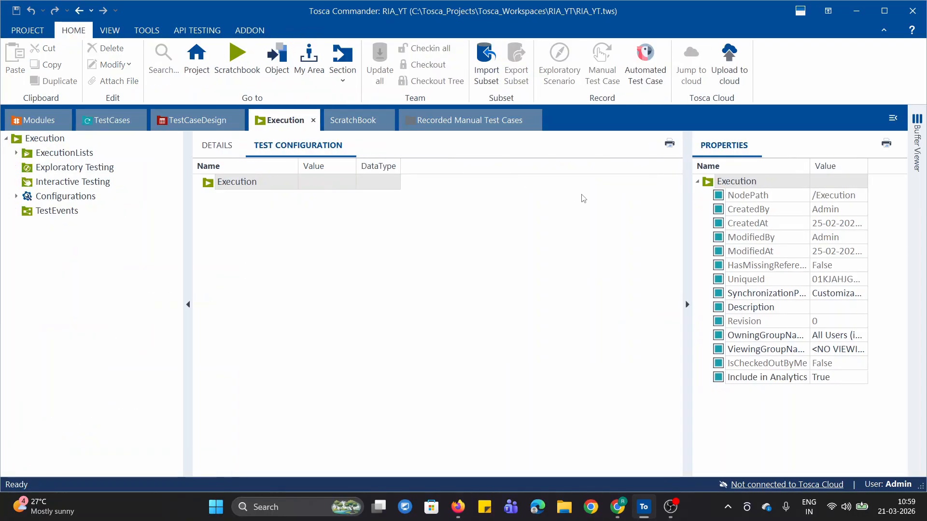
Open the ScratchBook section and narrow its tree pane so the details table shows all its columns
left_click(356, 121)
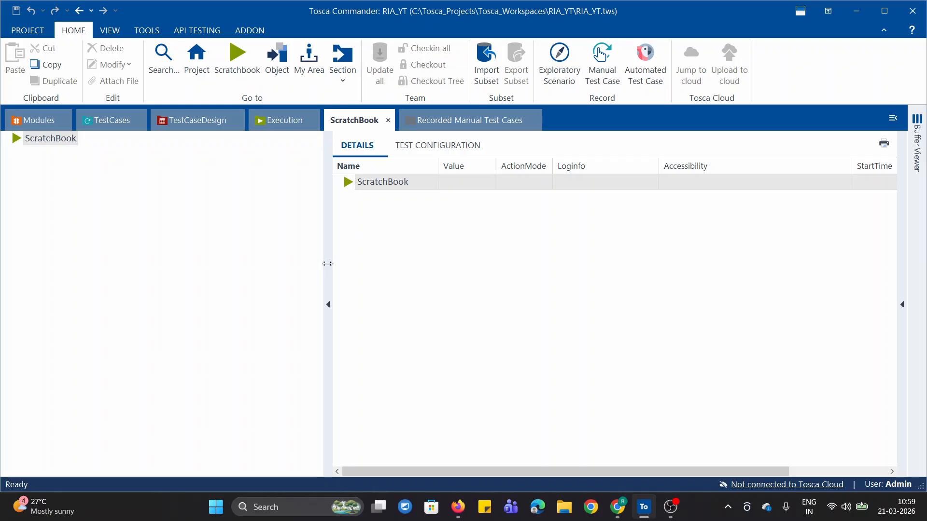
left_click_drag(328, 261, 154, 261)
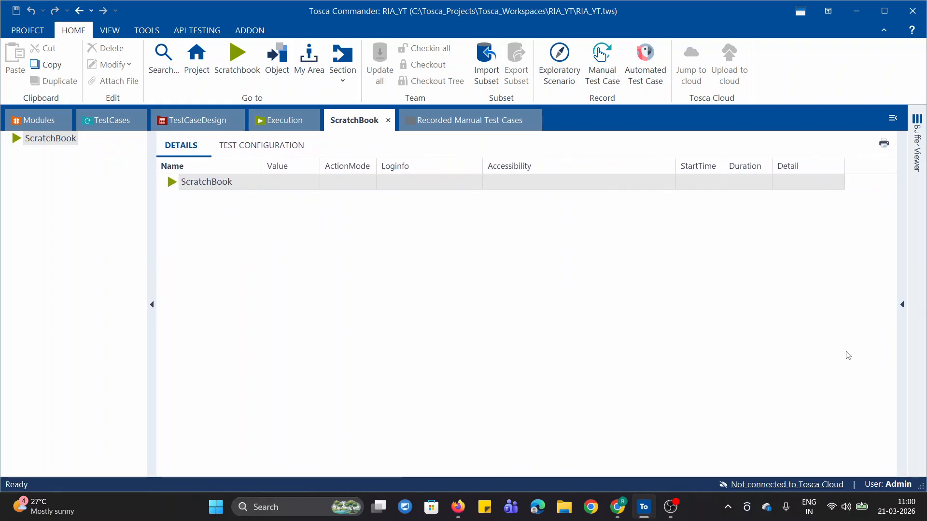
left_click(902, 305)
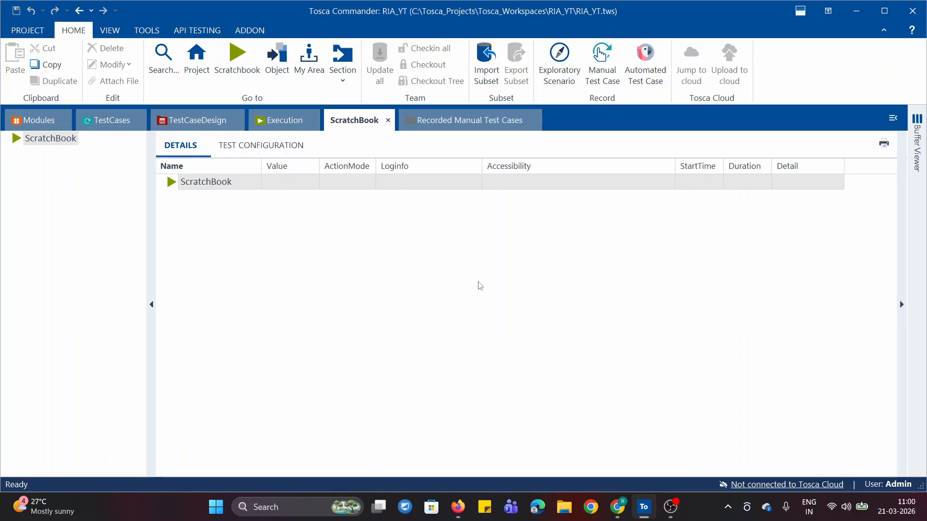
left_click(902, 306)
Compare the Execution section's tree with the End-to-end - swag labs test case in the TestCases section
left_click(280, 127)
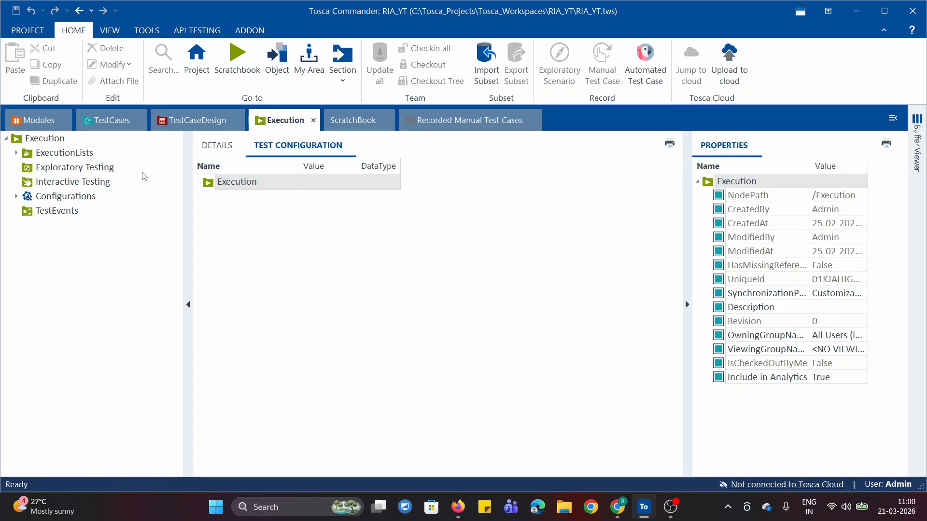
left_click(108, 125)
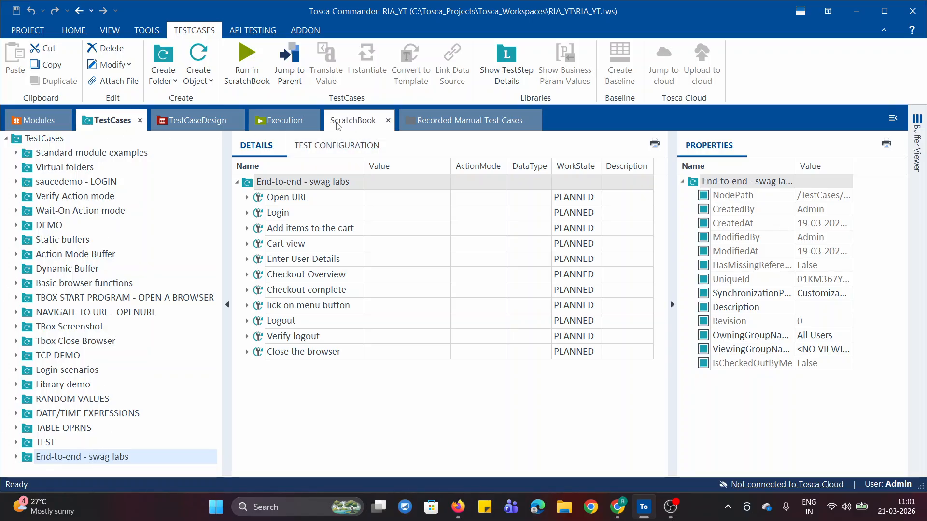
left_click(279, 121)
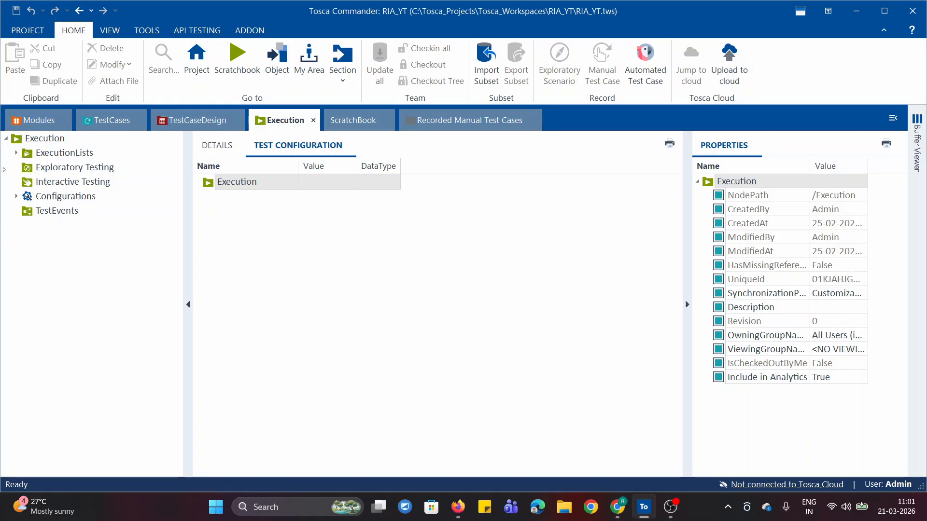
left_click(144, 125)
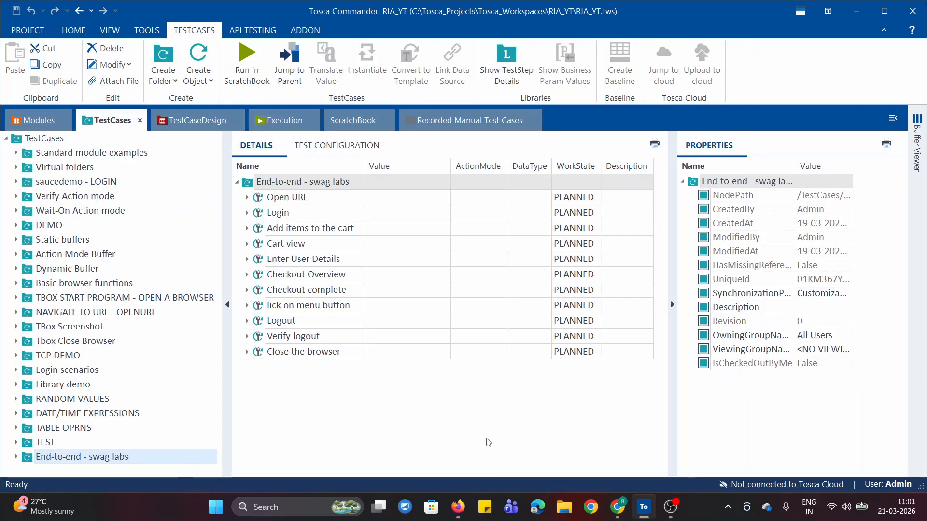
Switch to the online notepad in Chrome and review the notes on what the Execution section is used for
left_click(618, 507)
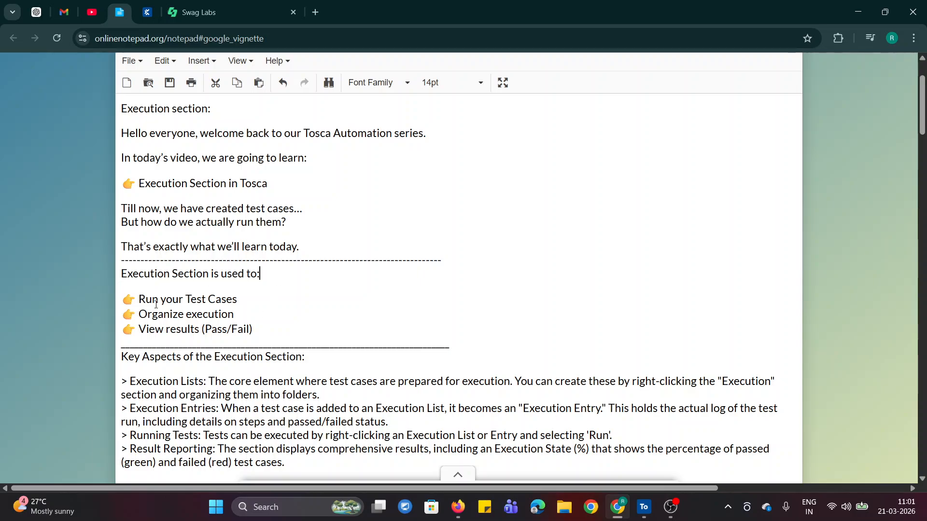
left_click_drag(150, 300, 236, 300)
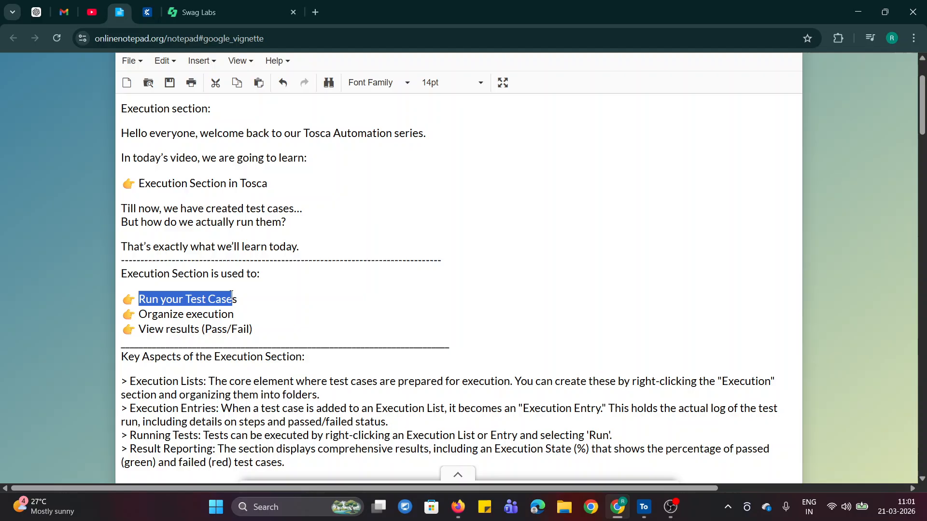
left_click(258, 306)
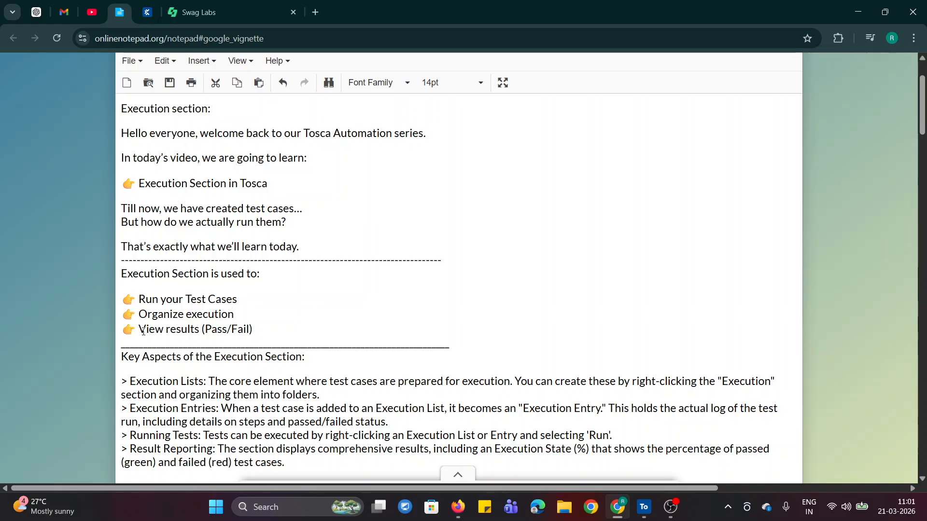
left_click_drag(143, 332, 301, 332)
left_click(269, 329)
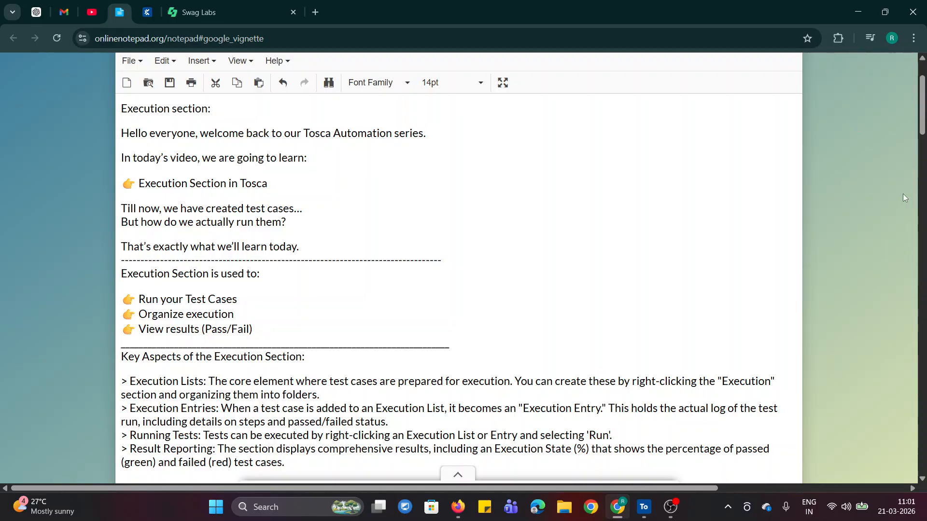
left_click_drag(923, 120, 922, 129)
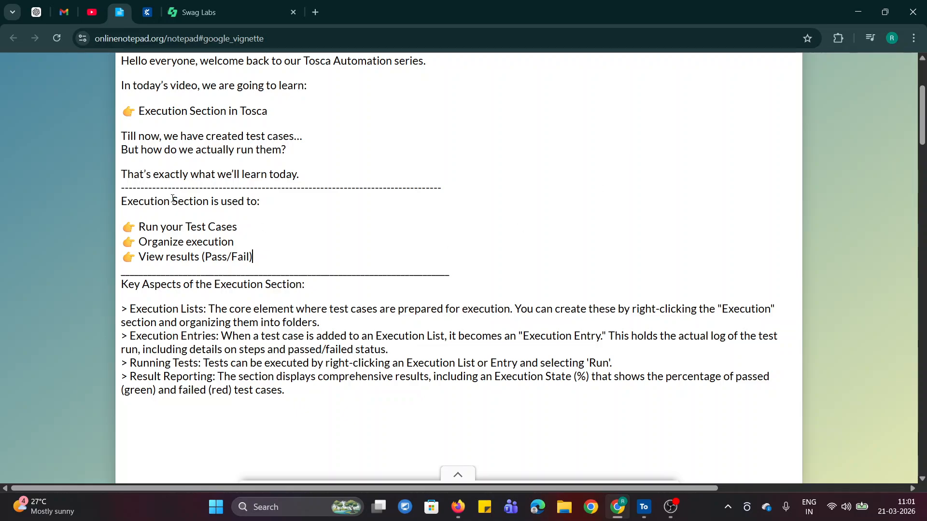
Return to Tosca Commander and view the Execution section alongside the TestCases folders, ending on Execution
left_click(646, 512)
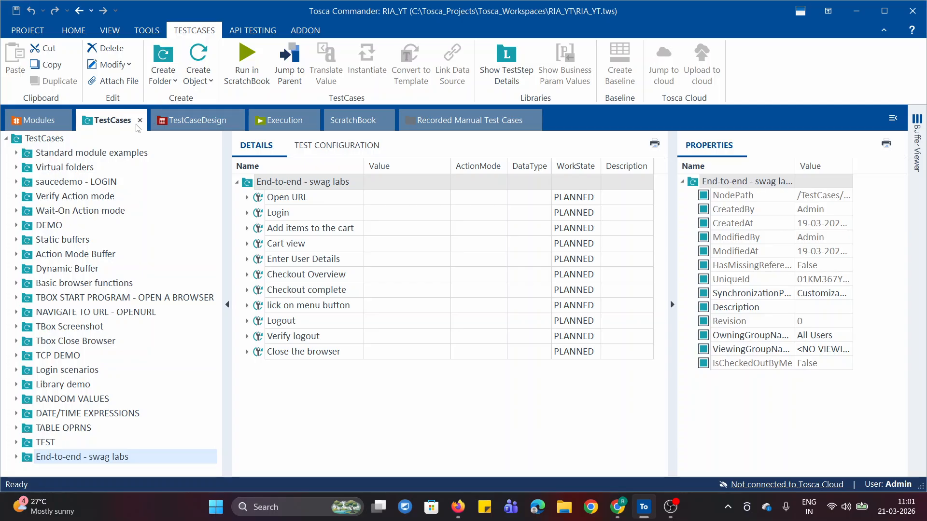
left_click(258, 123)
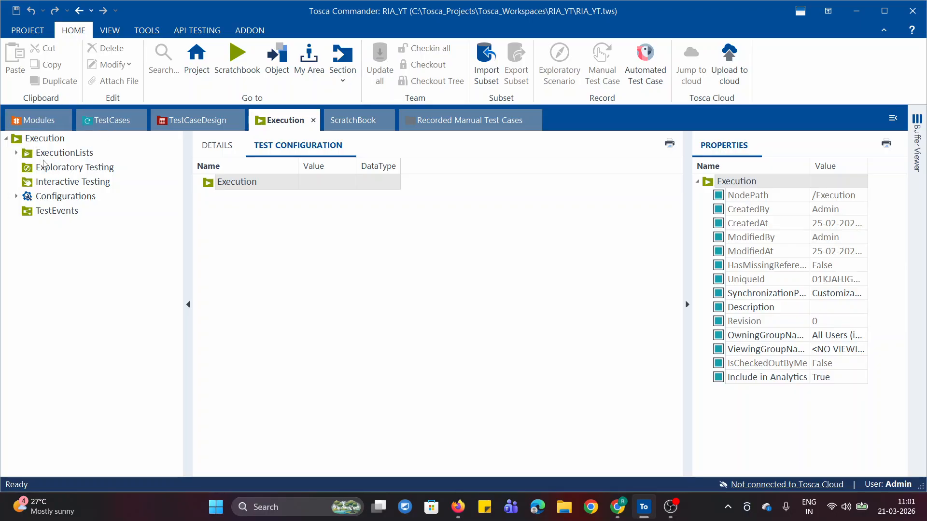
left_click(111, 120)
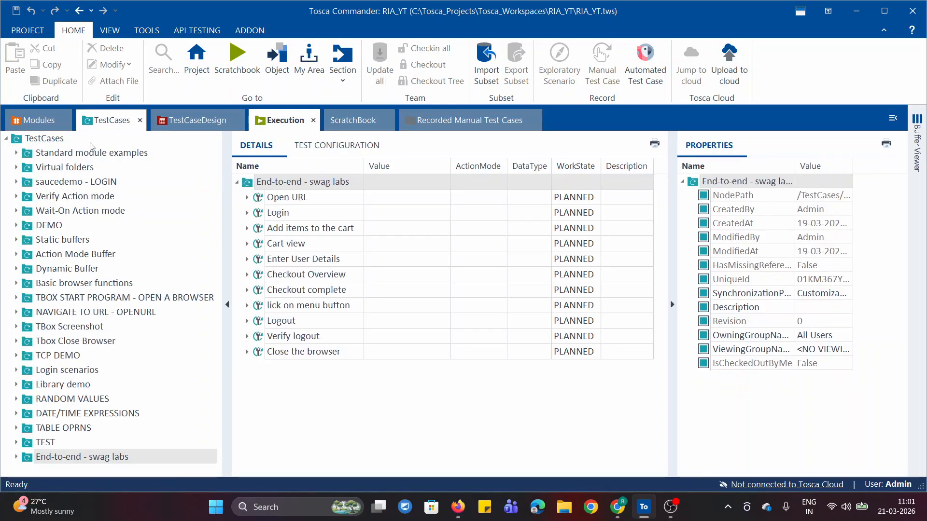
left_click(283, 121)
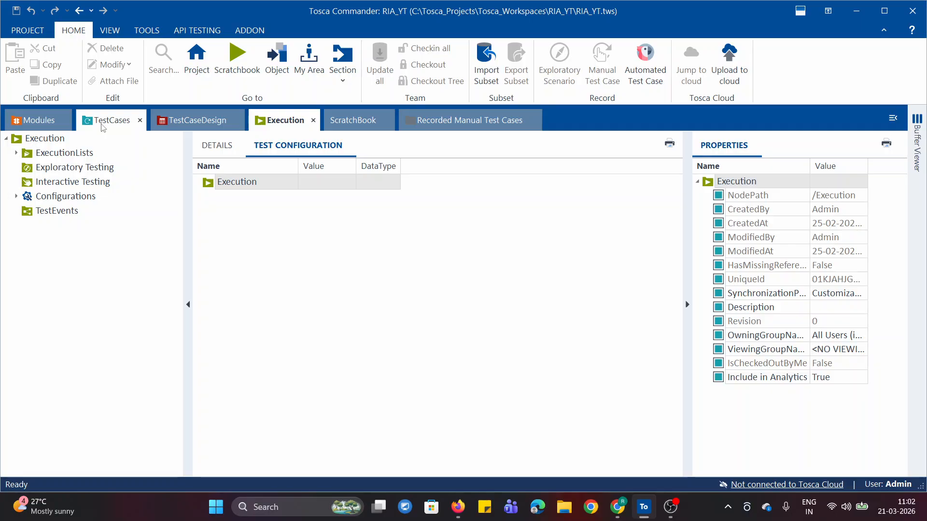
Switch to the online notepad in Chrome and read the Execution Lists note under the key aspects
left_click(618, 507)
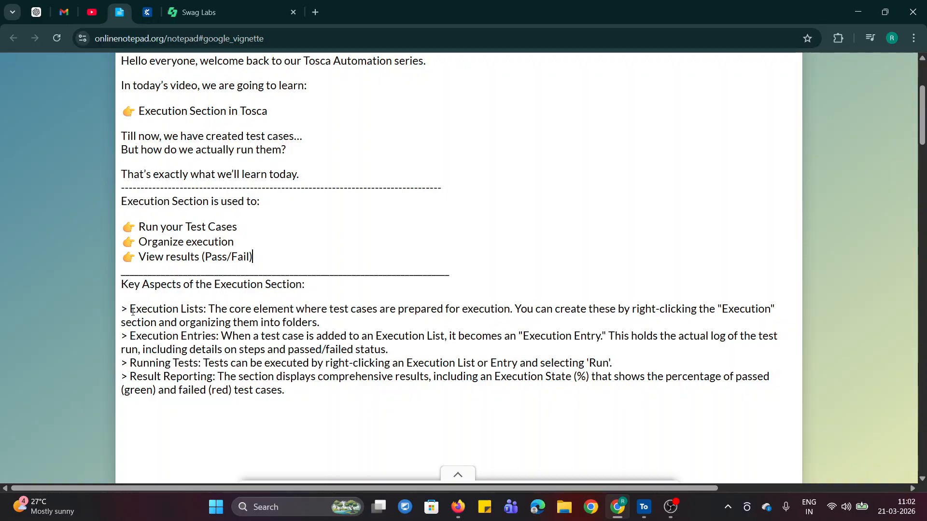
left_click_drag(130, 309, 203, 314)
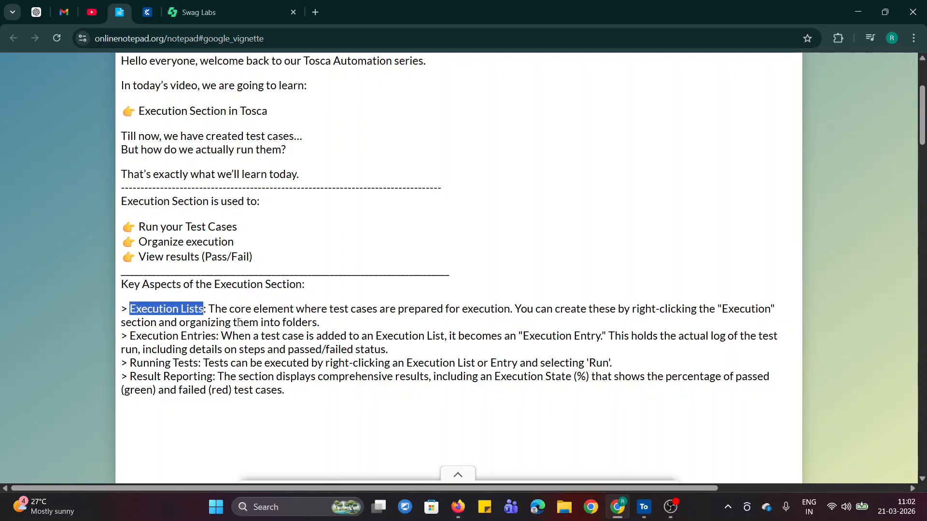
left_click(292, 314)
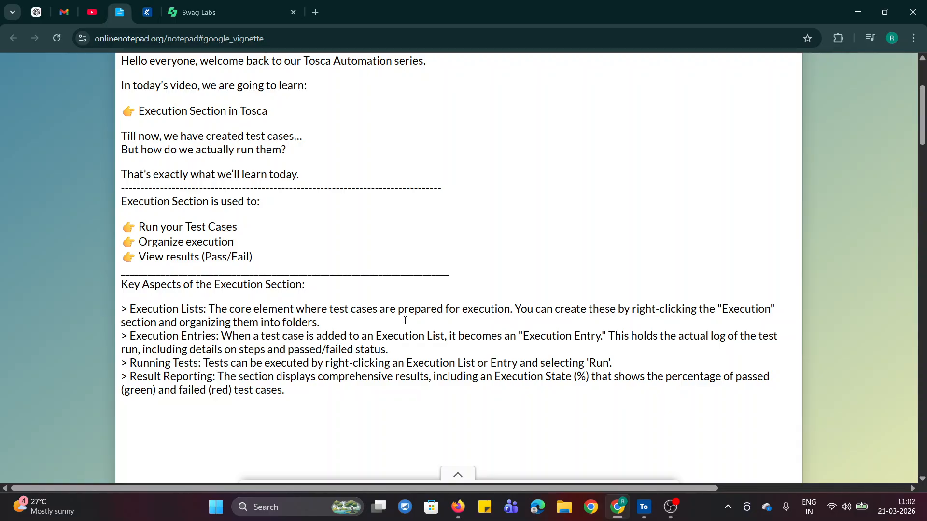
left_click_drag(466, 309, 503, 310)
left_click(366, 309)
Switch to Tosca Commander and view the object creation options available for the root Execution folder
left_click(652, 505)
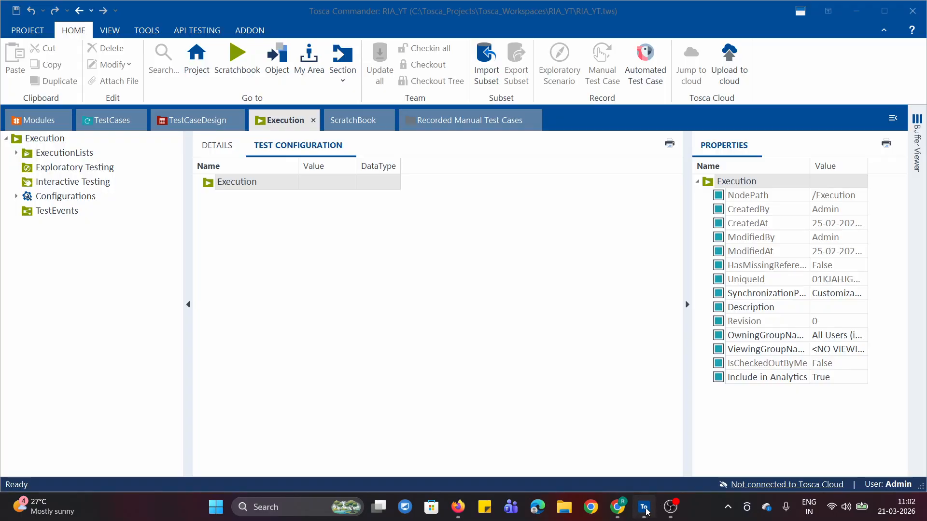
right_click(19, 140)
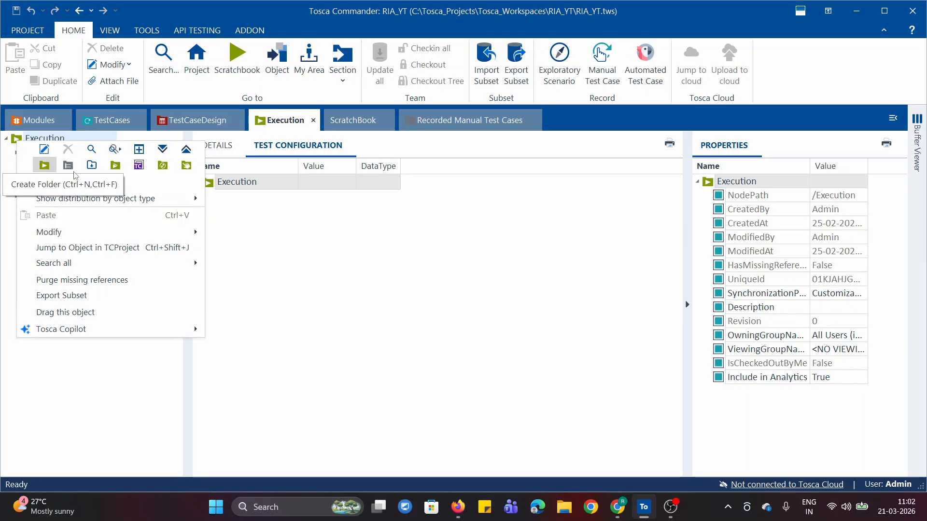
left_click(295, 331)
Switch back to the online notepad in Chrome and read the Execution Entries and Running Tests notes
left_click(618, 507)
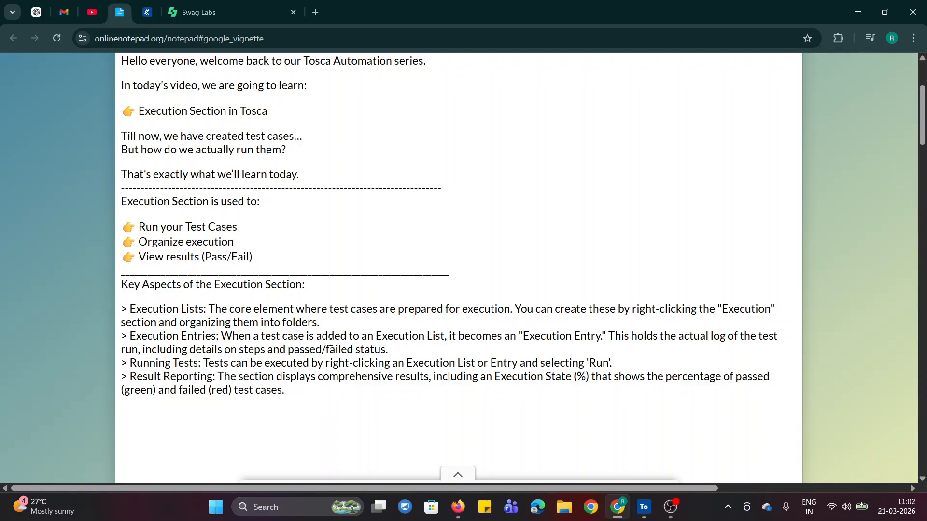
left_click_drag(375, 336, 444, 336)
left_click(485, 344)
left_click_drag(523, 336, 602, 336)
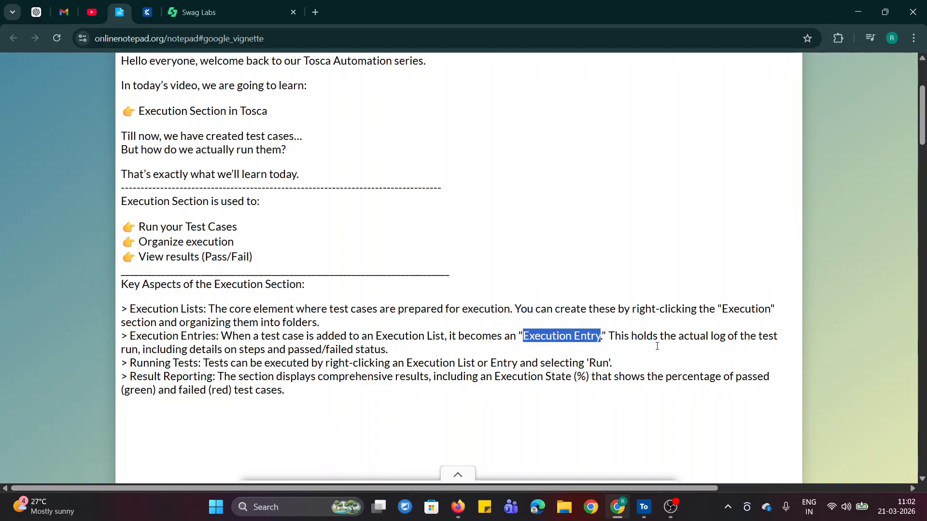
key("Down")
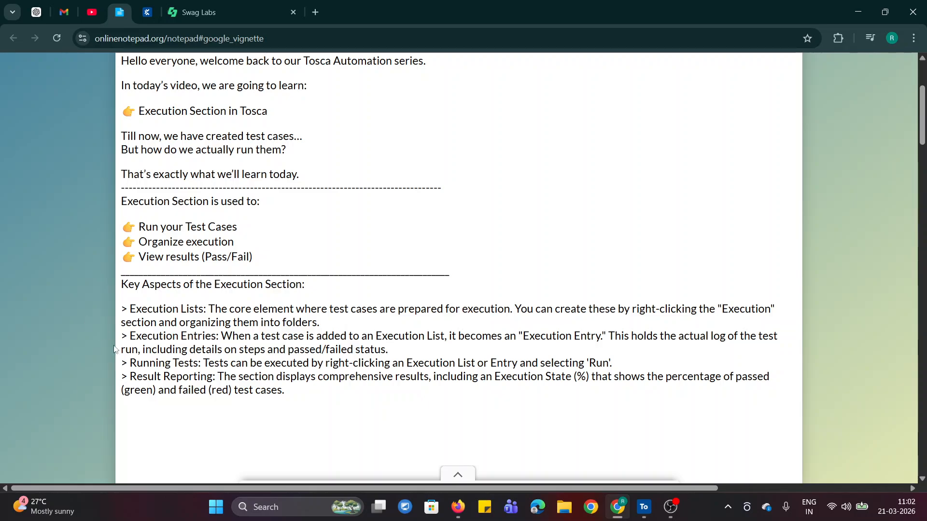
left_click_drag(125, 349, 407, 363)
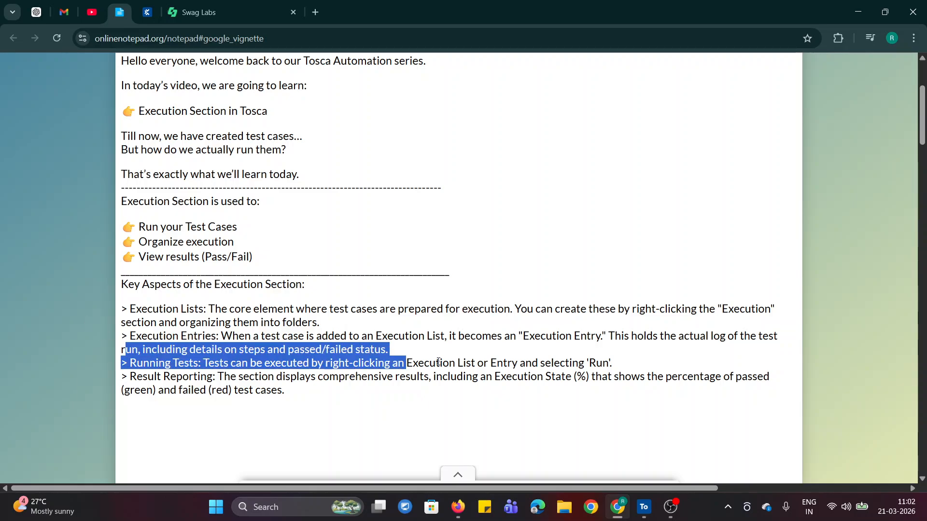
left_click(503, 363)
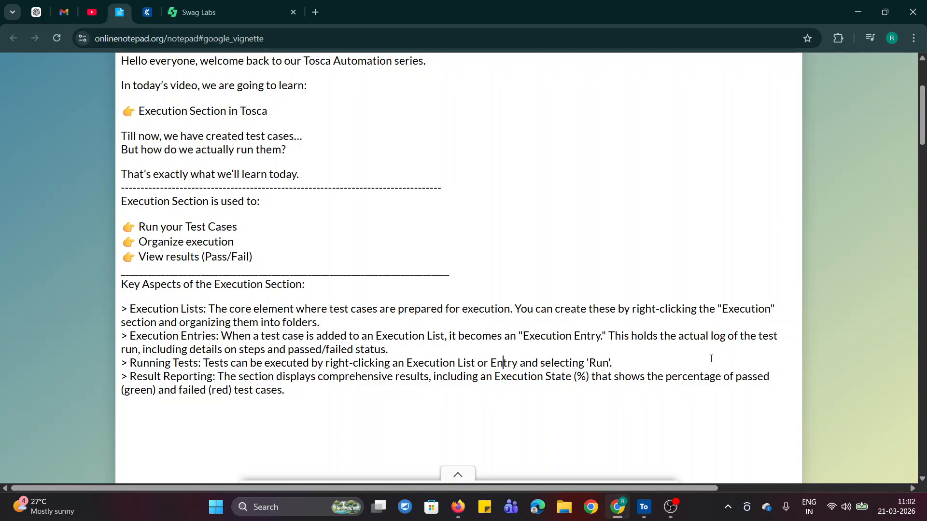
left_click_drag(525, 334, 600, 338)
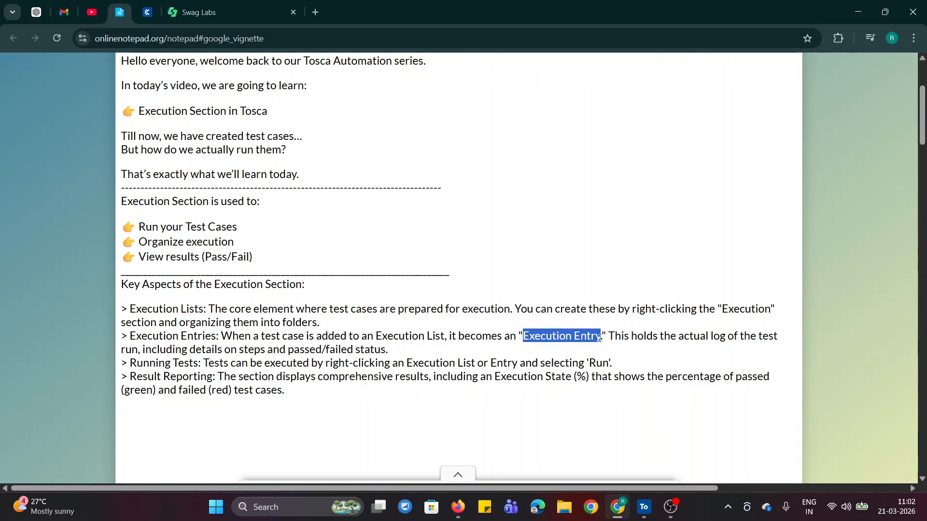
left_click(591, 344)
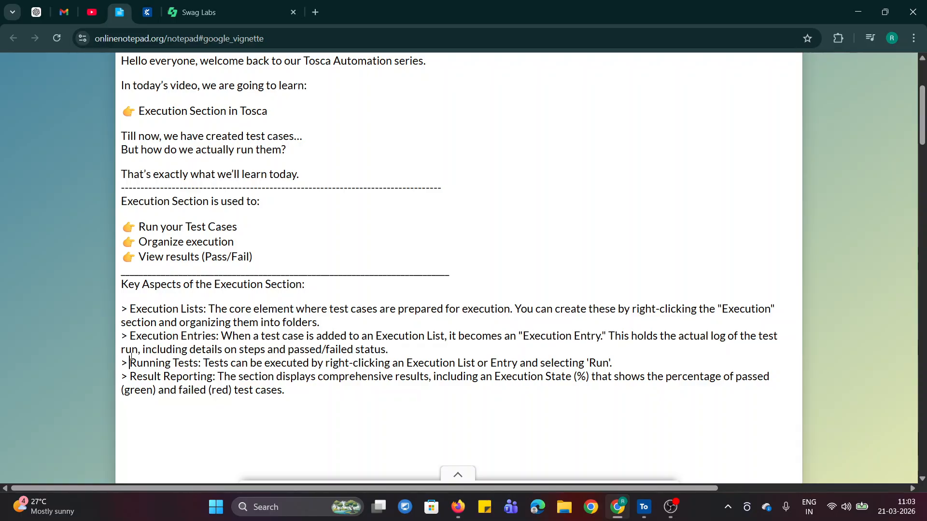
Read the Running Tests and Result Reporting notes in the online notepad, checking the Execution section in Tosca Commander in between
left_click_drag(130, 363, 201, 364)
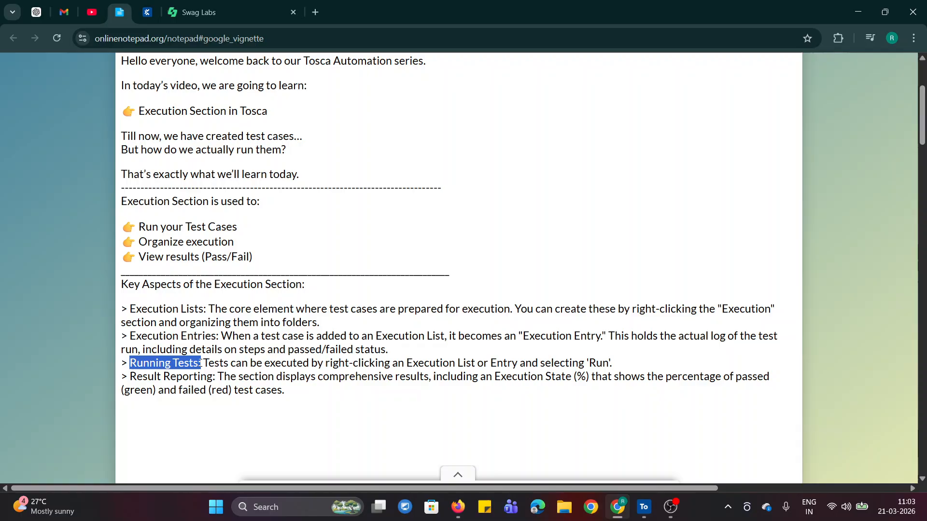
left_click(367, 360)
left_click(644, 507)
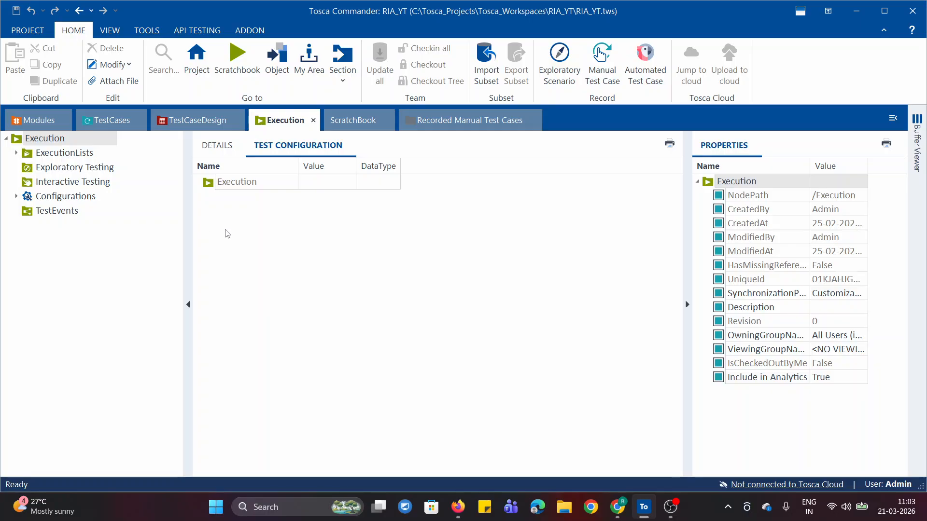
left_click(617, 507)
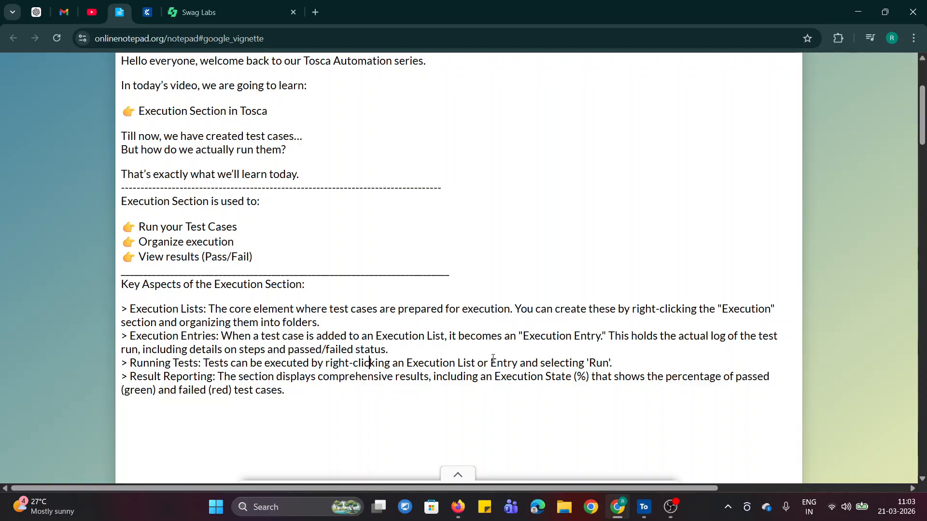
left_click_drag(493, 359, 602, 361)
left_click(329, 377)
left_click_drag(490, 363, 643, 368)
left_click(261, 392)
left_click_drag(132, 377, 232, 389)
left_click(370, 412)
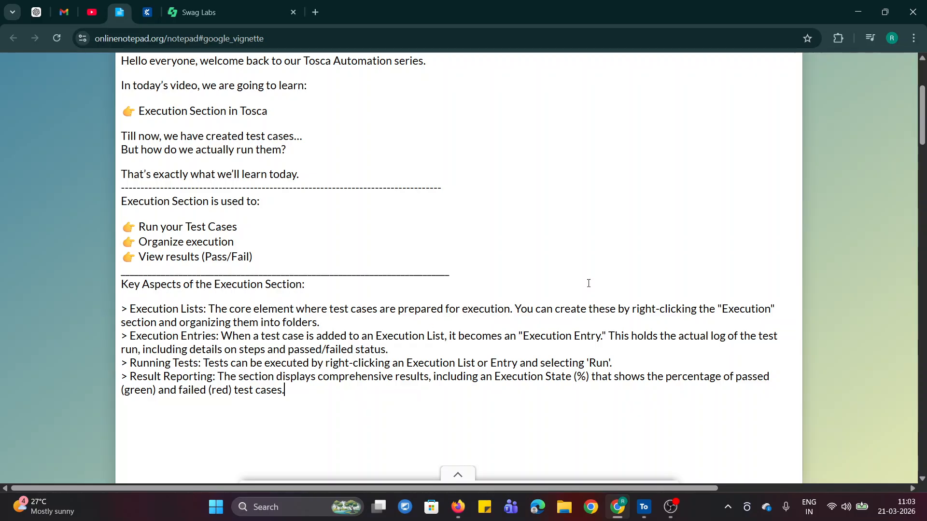
Review the notepad page again from the introduction through the key aspects of the Execution section
mouse_move(926, 127)
left_mouse_down()
mouse_move(926, 144)
mouse_move(926, 130)
left_mouse_up()
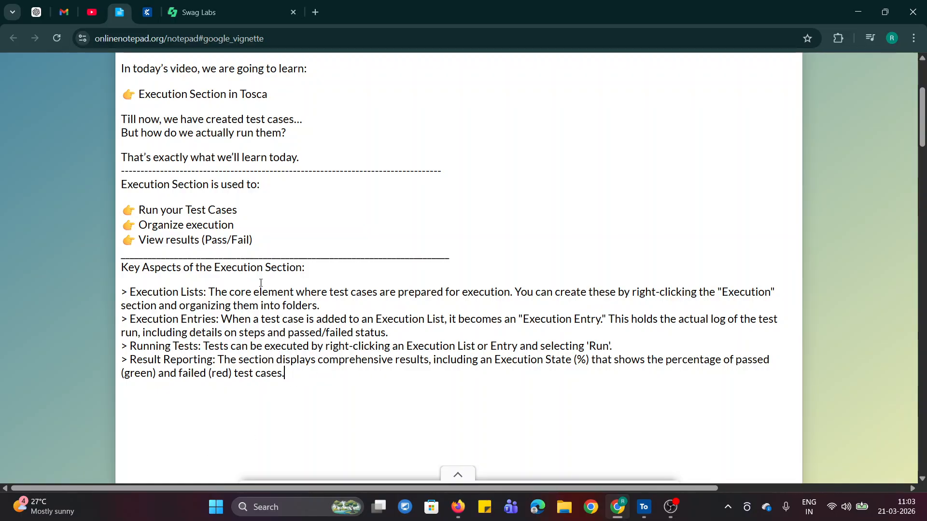
scroll(362, 391, "up", 3)
scroll(363, 391, "down", 7)
scroll(367, 382, "up", 9)
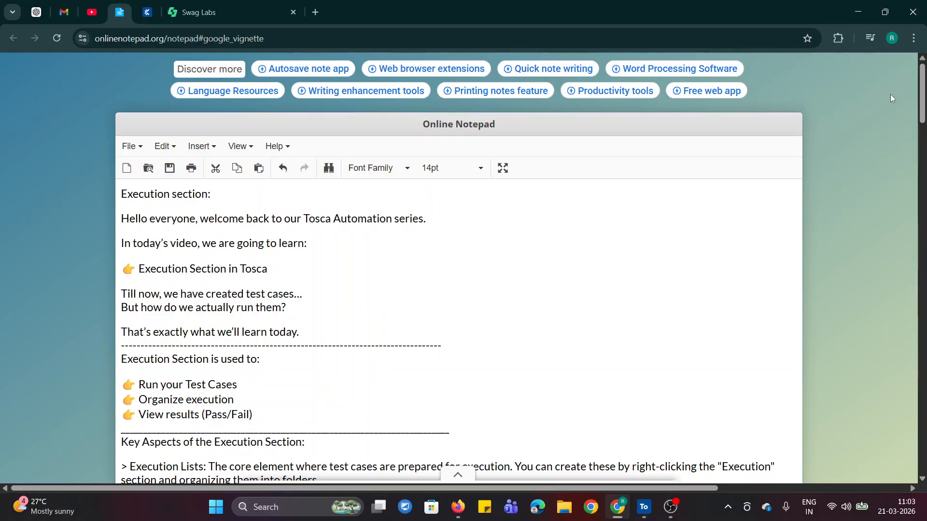
scroll(921, 99, "down", 2)
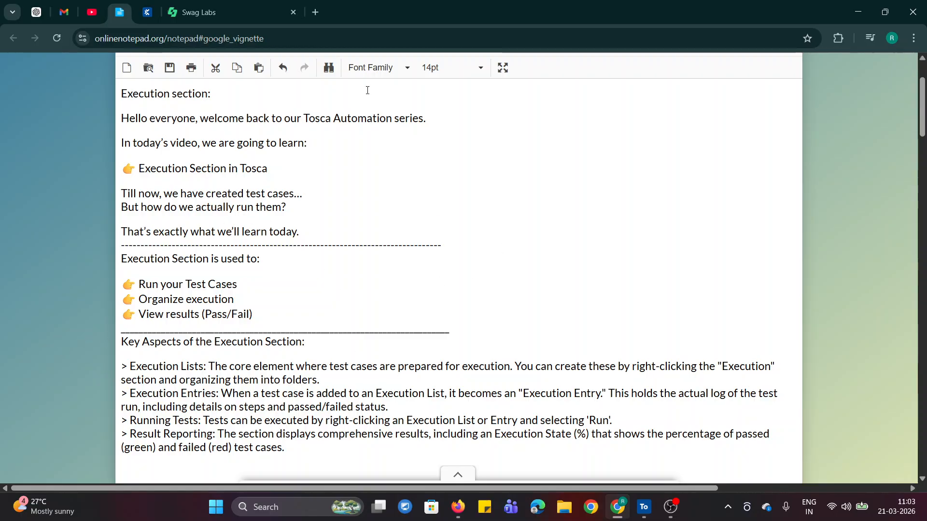
View the Swag Labs login page, switch to Tosca Commander, and examine the test configuration of the End-to-end - swag labs folder
left_click(198, 12)
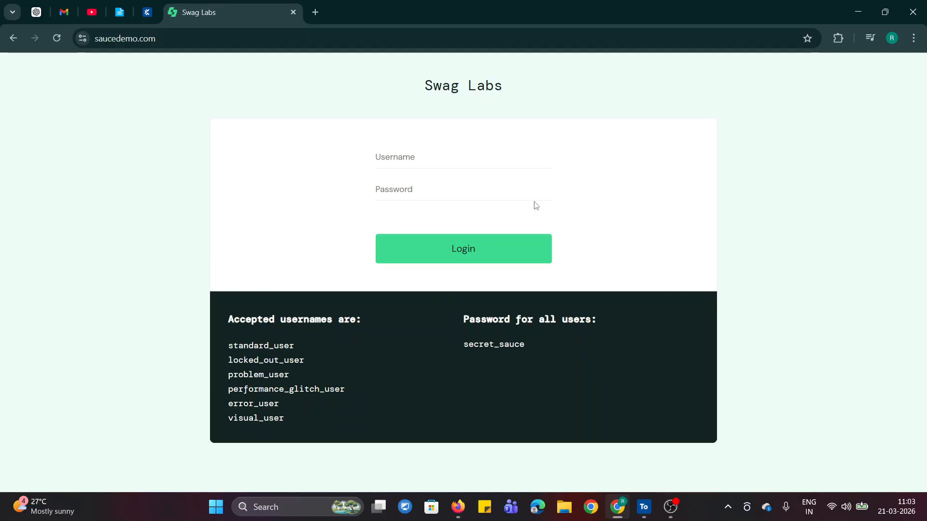
left_click(643, 507)
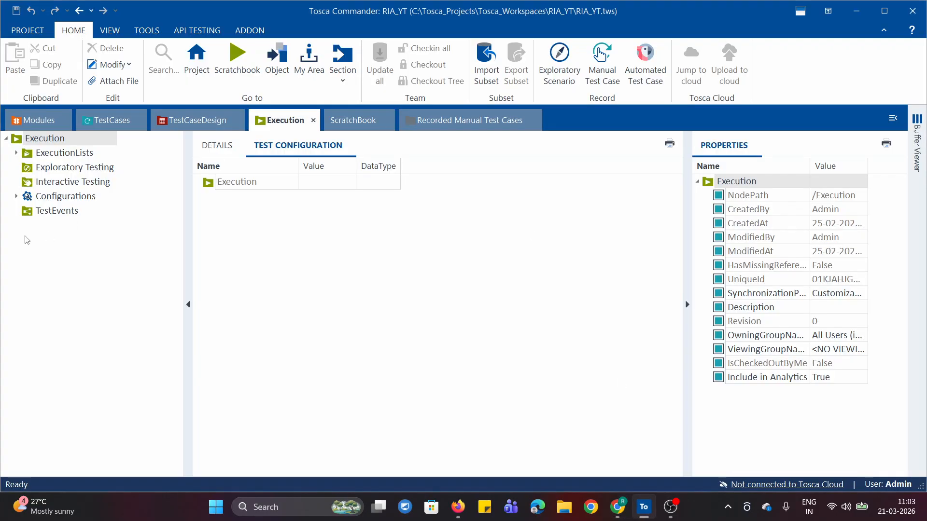
left_click(108, 126)
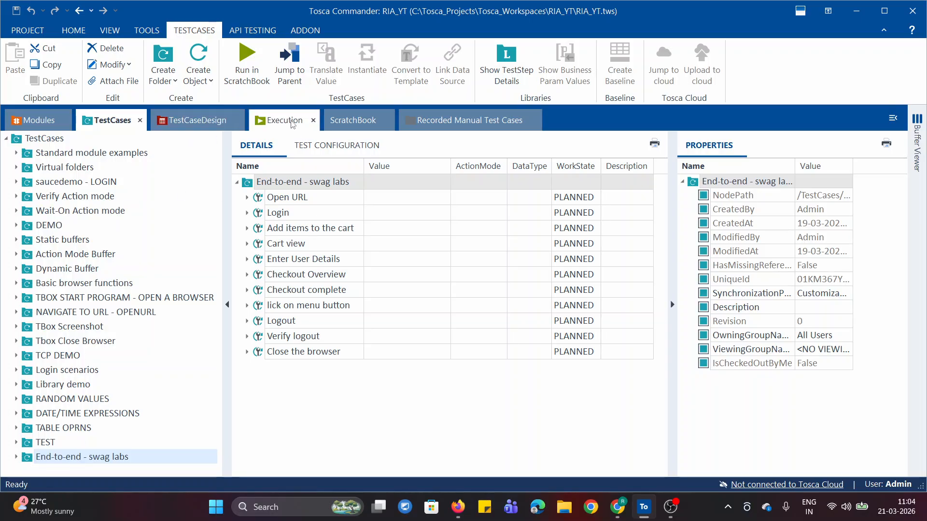
left_click(285, 121)
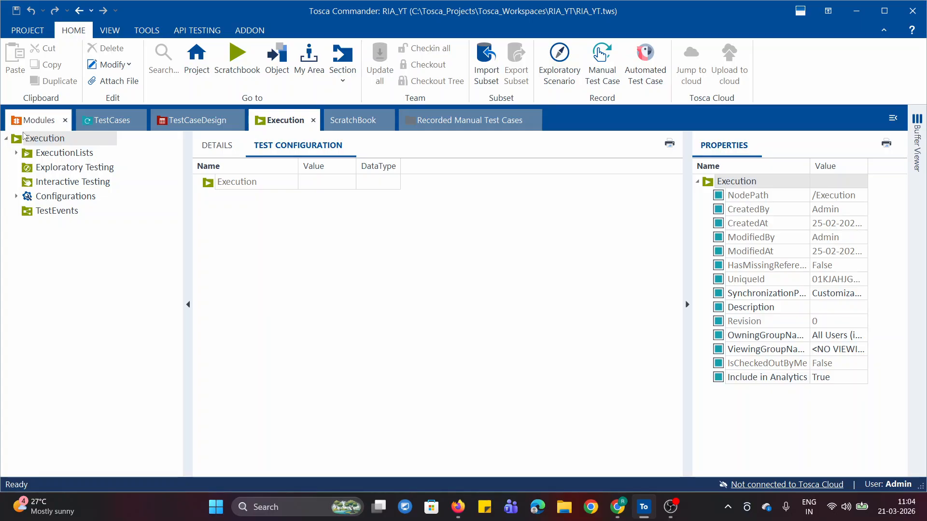
left_click(107, 121)
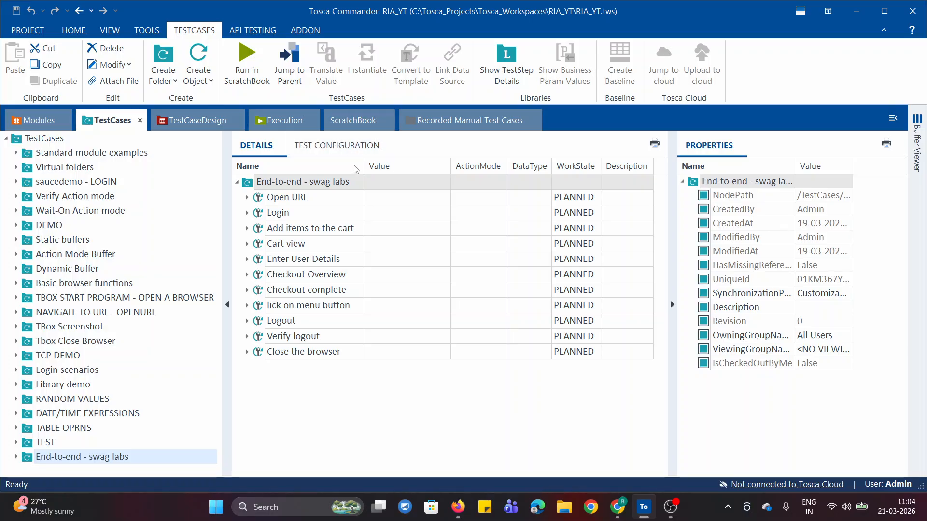
left_click(309, 149)
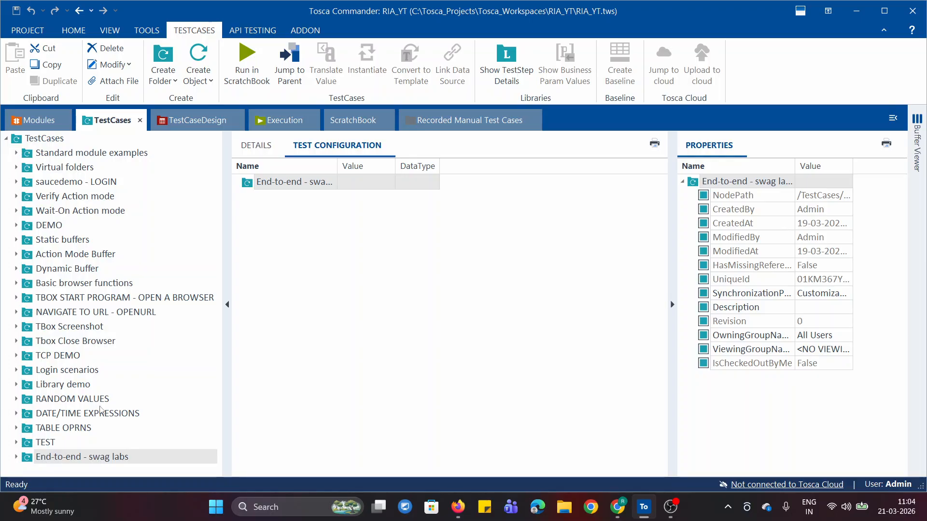
Compare the TestCases and Execution sections, including the details of the root Execution folder
left_click(273, 132)
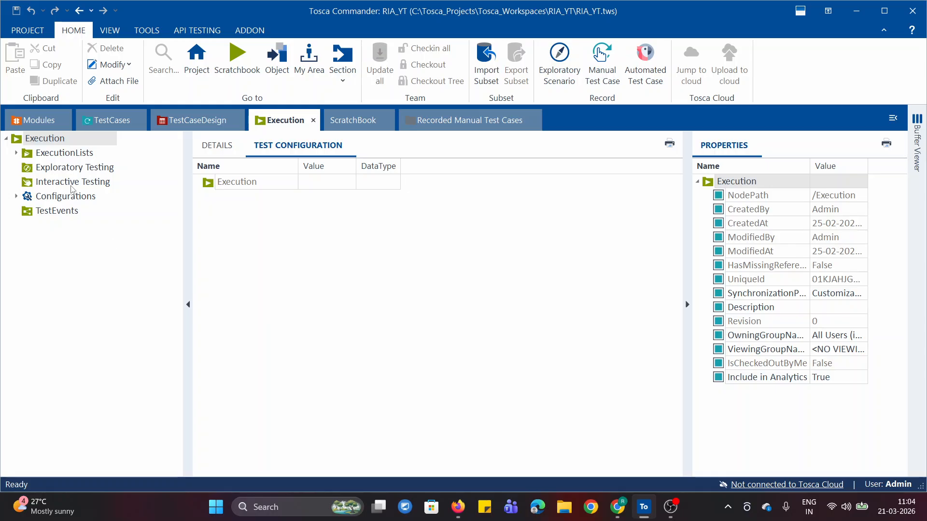
left_click(96, 120)
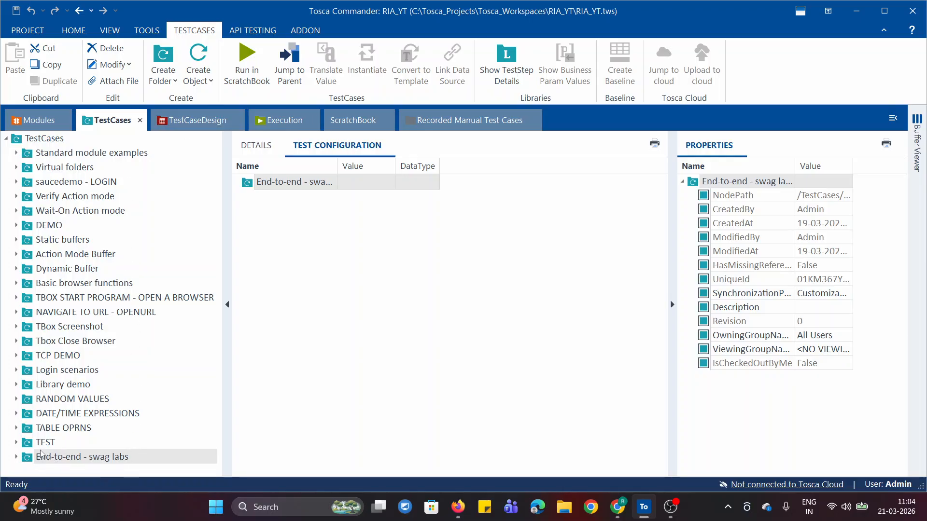
left_click(268, 119)
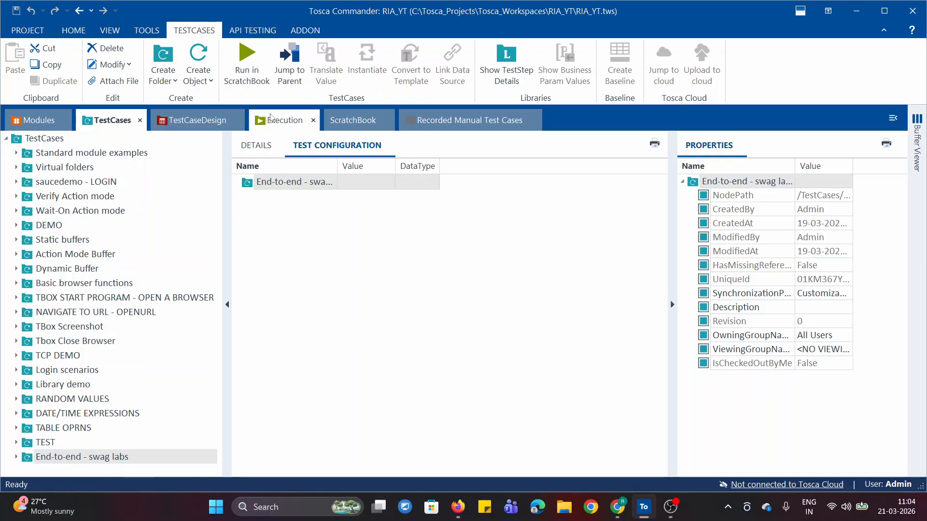
left_click(114, 121)
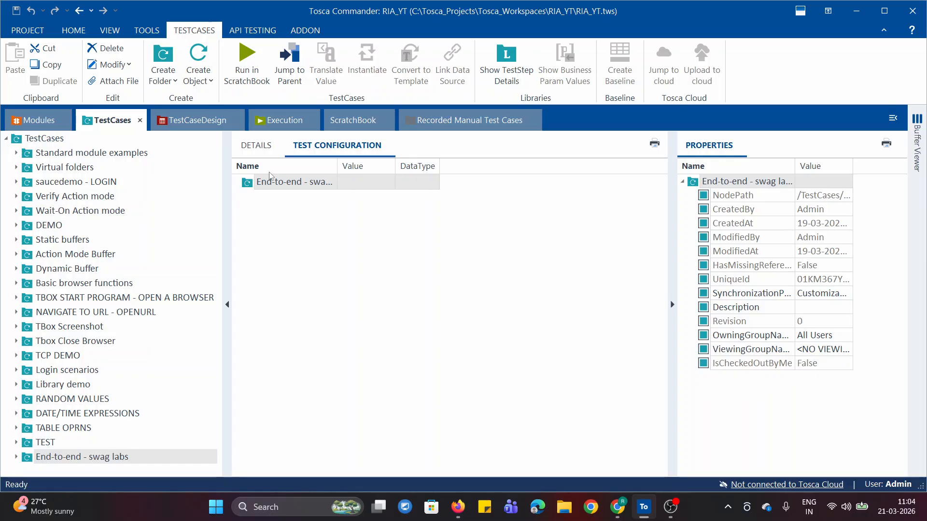
left_click(284, 124)
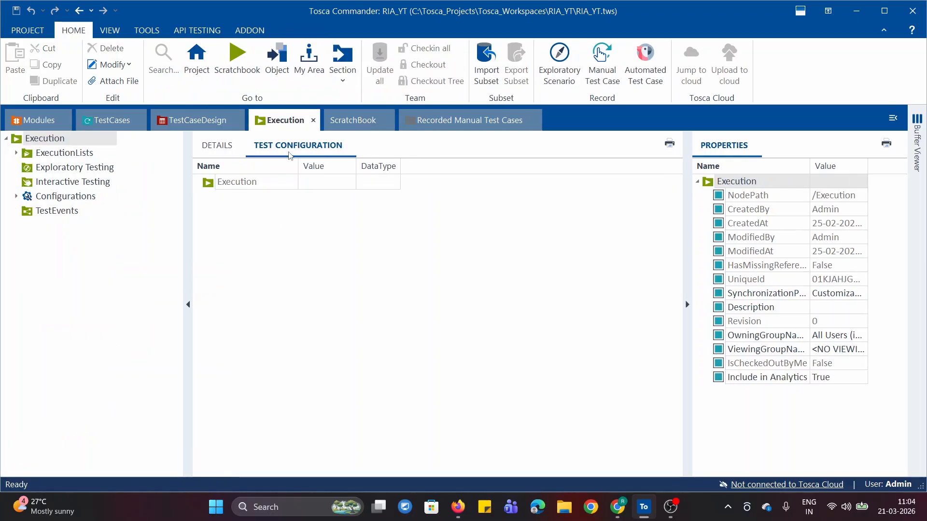
left_click(112, 121)
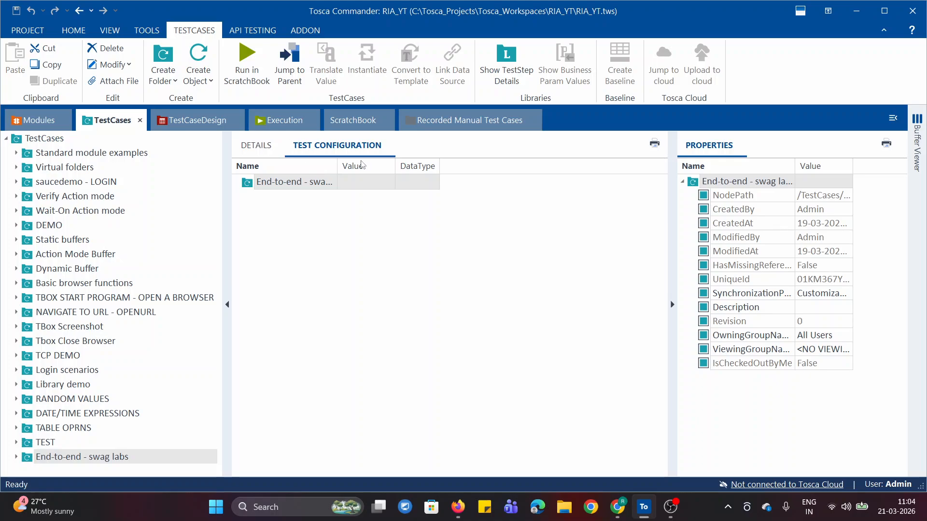
left_click(279, 125)
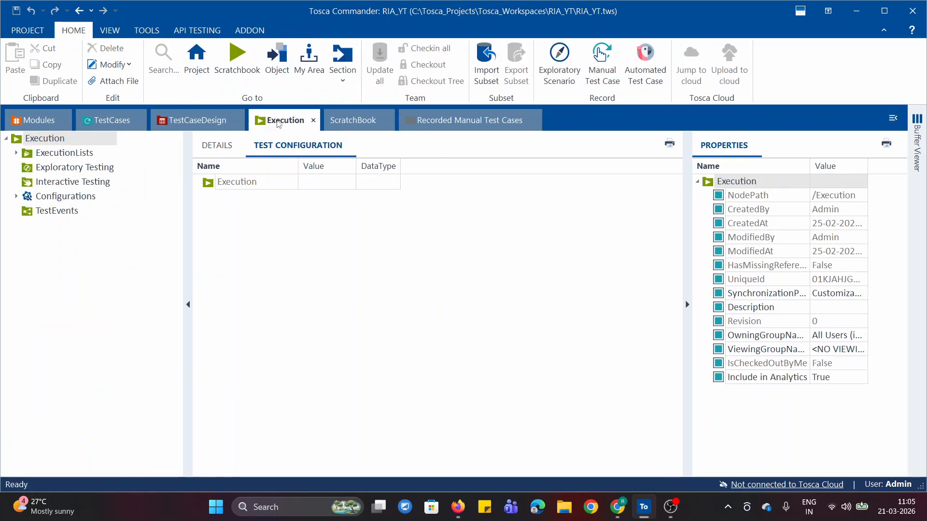
left_click(215, 150)
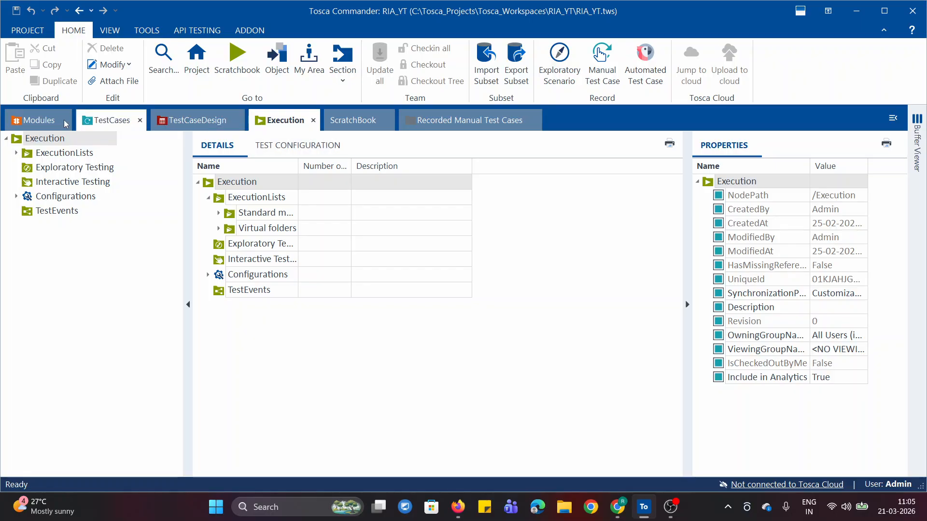
left_click(100, 122)
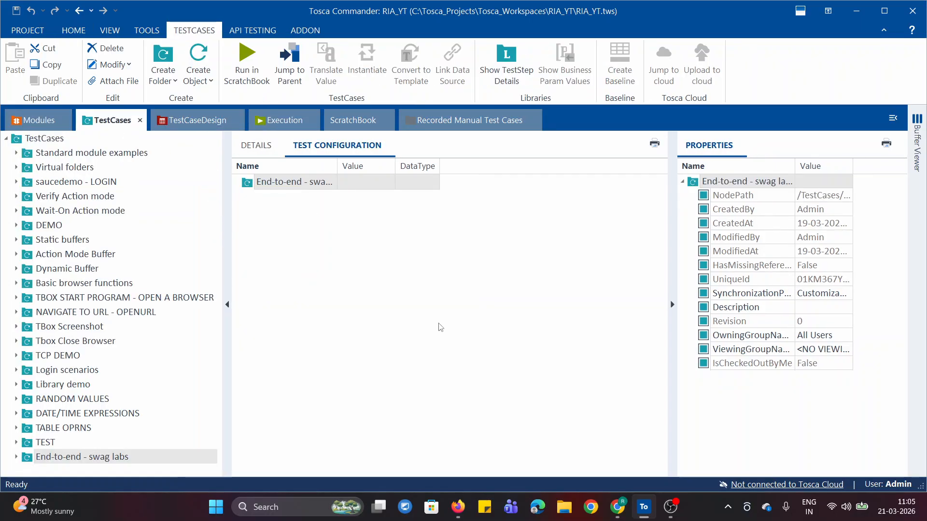
Create an ExecutionLists folder under the root Execution folder and name it End-To-End Test Case Demo
left_click(262, 124)
right_click(15, 139)
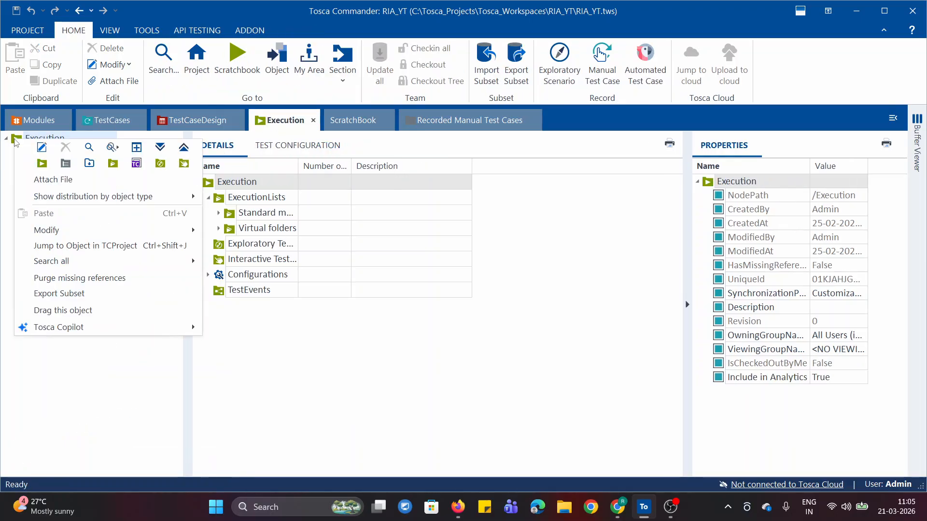
left_click(112, 164)
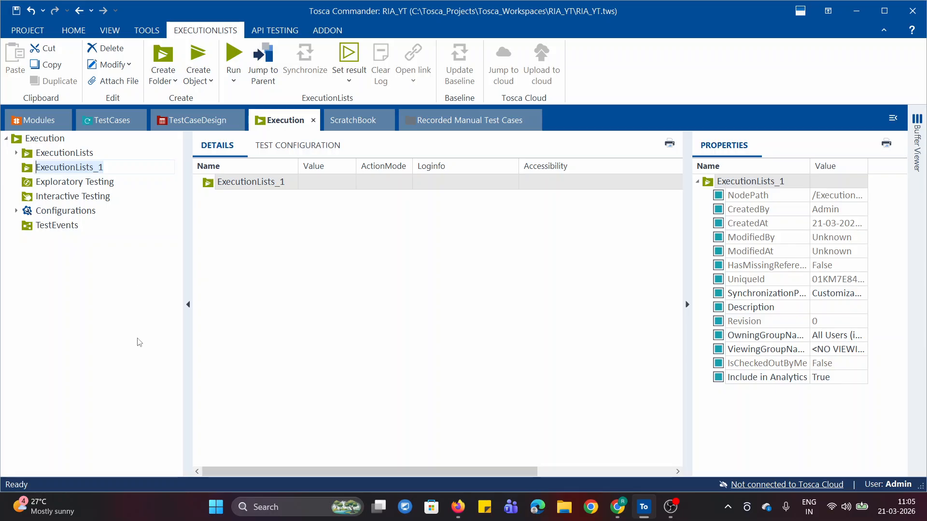
type("End-To-")
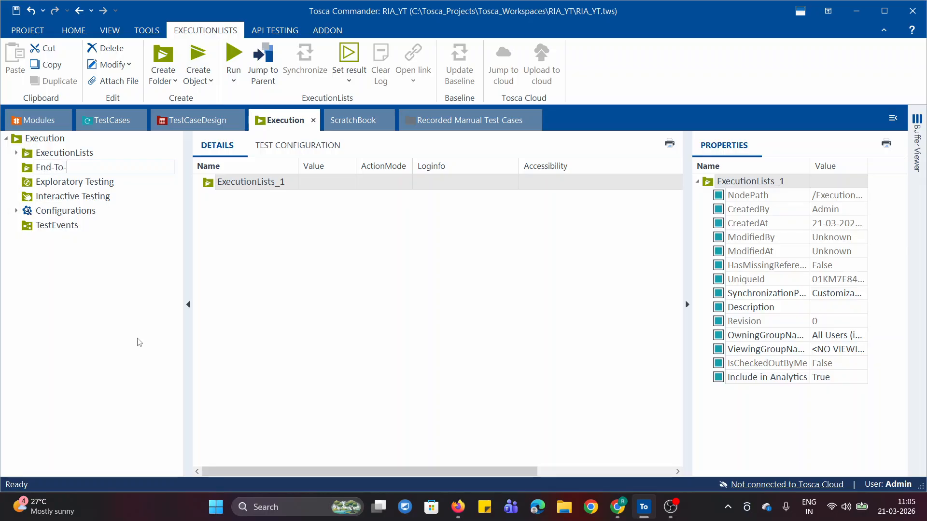
type("End Test Case Demo")
key("Return")
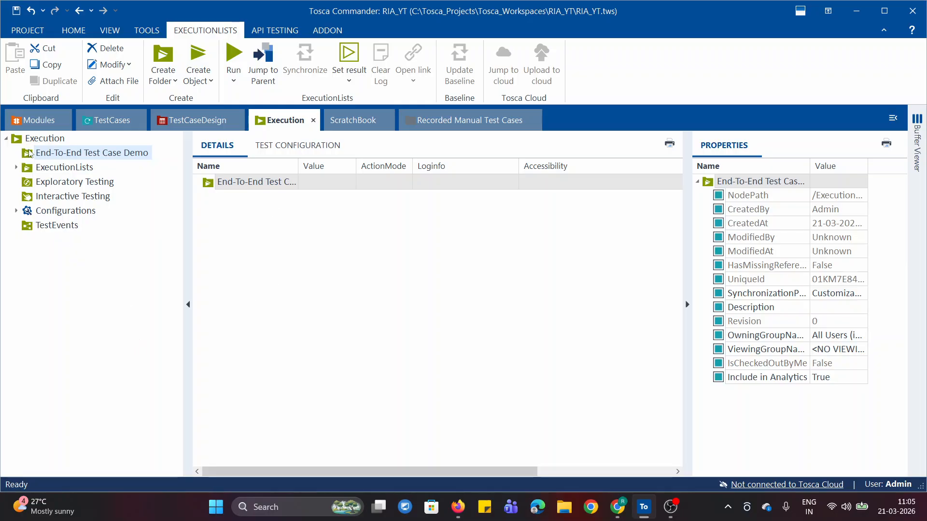
Add the End-to-end - swag labs test case folder to the End-To-End Test Case Demo folder in Execution
left_click(108, 121)
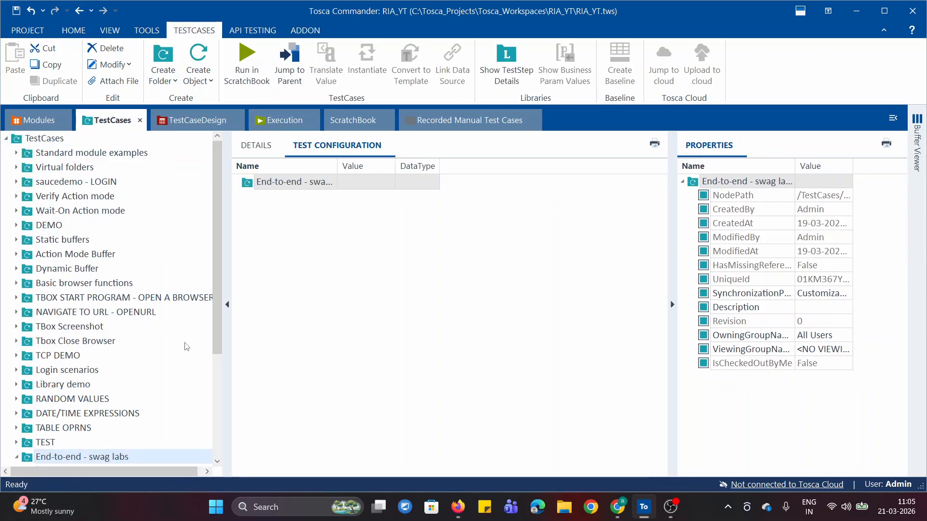
left_click(15, 456)
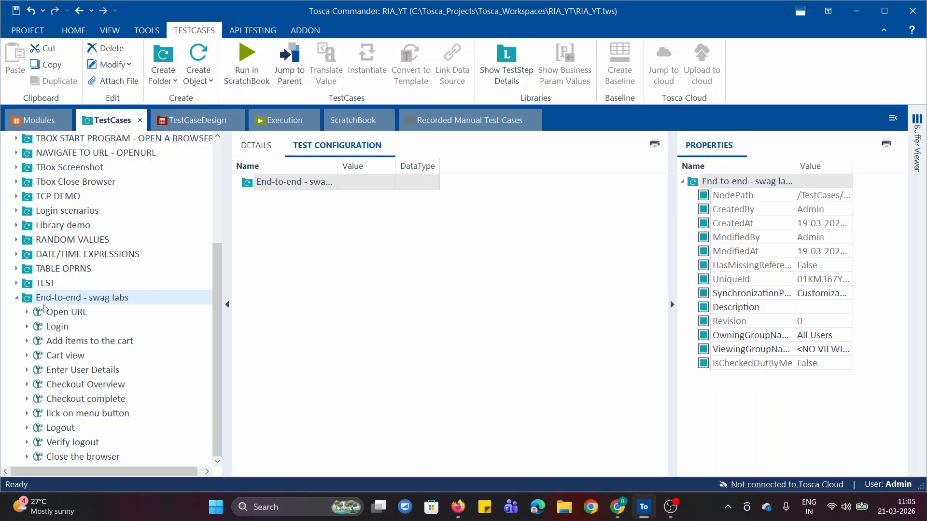
left_click_drag(26, 300, 28, 157)
left_click_drag(27, 157, 28, 157)
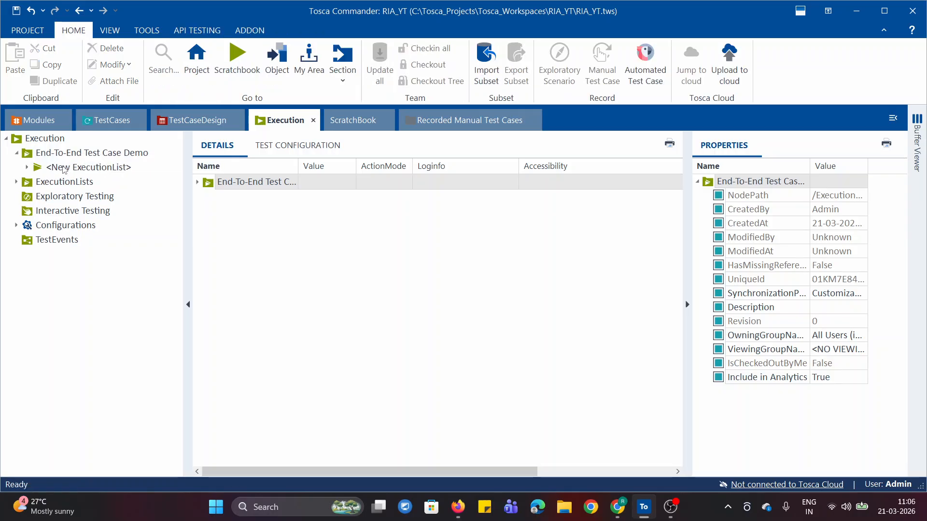
Expand the new execution list and compare its End-to-end - swag labs entries with the original test cases
left_click(27, 168)
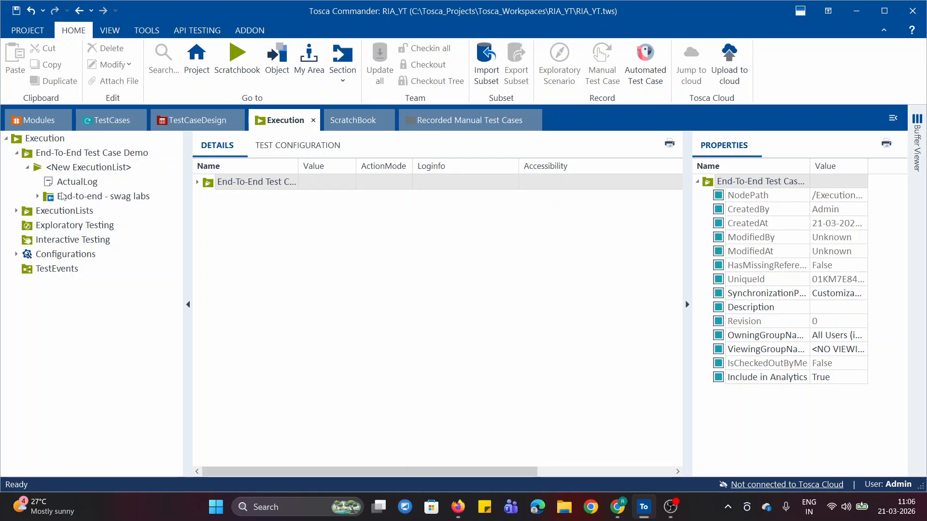
left_click(84, 198)
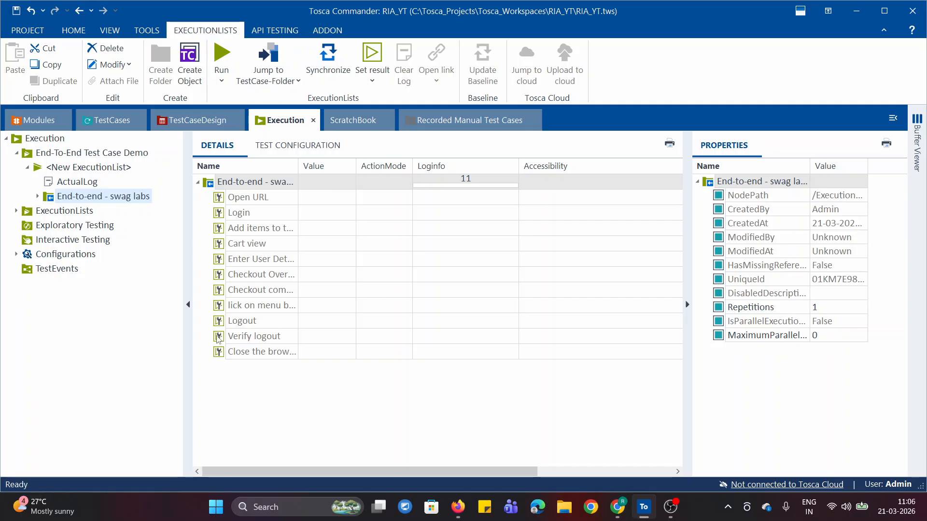
left_click(108, 121)
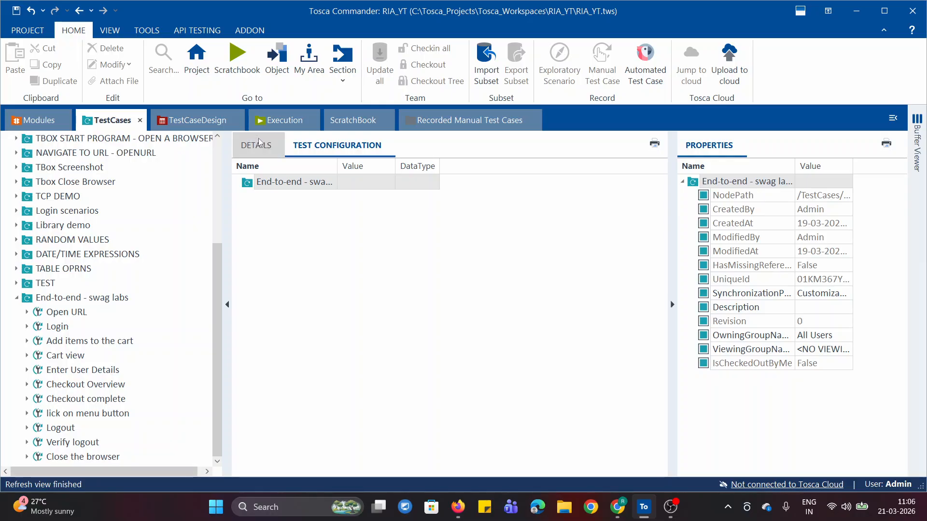
left_click(272, 127)
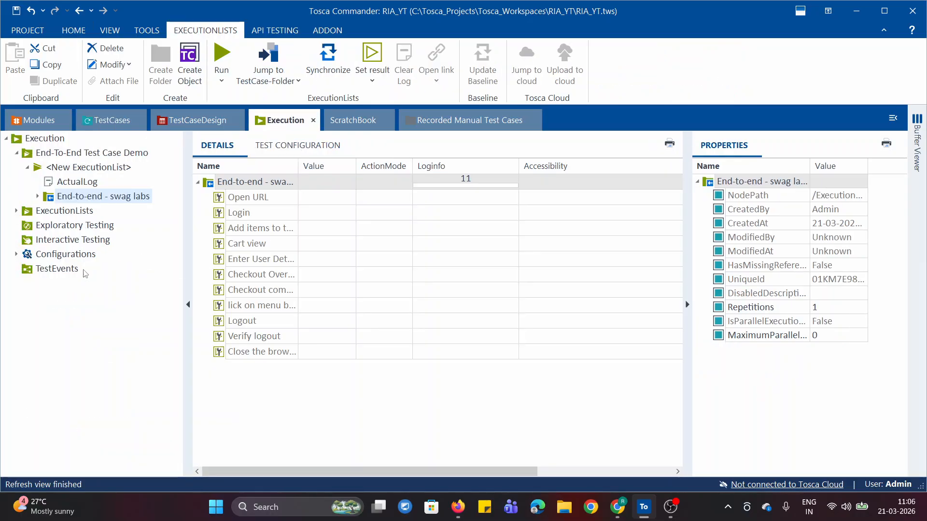
Rename the new execution list in the End-To-End Test Case Demo folder as Demo
right_click(66, 170)
key("F2")
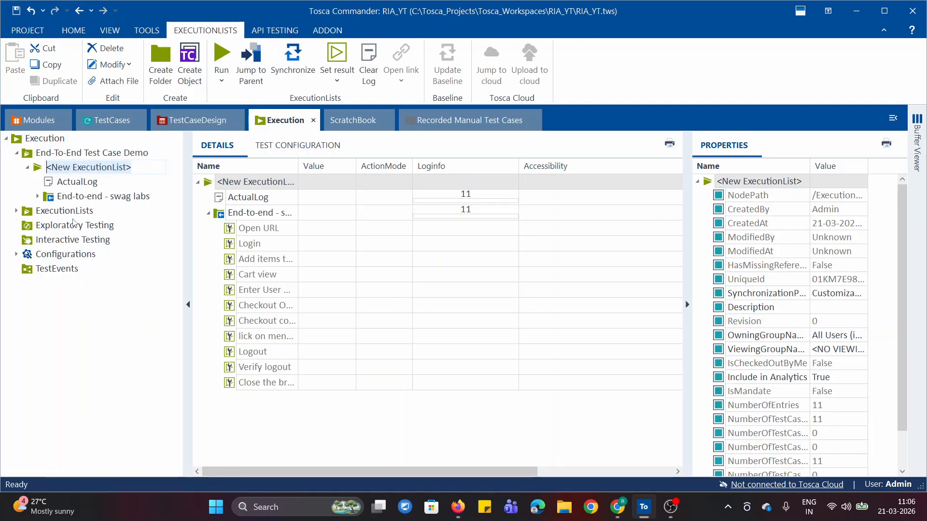
type("Dem")
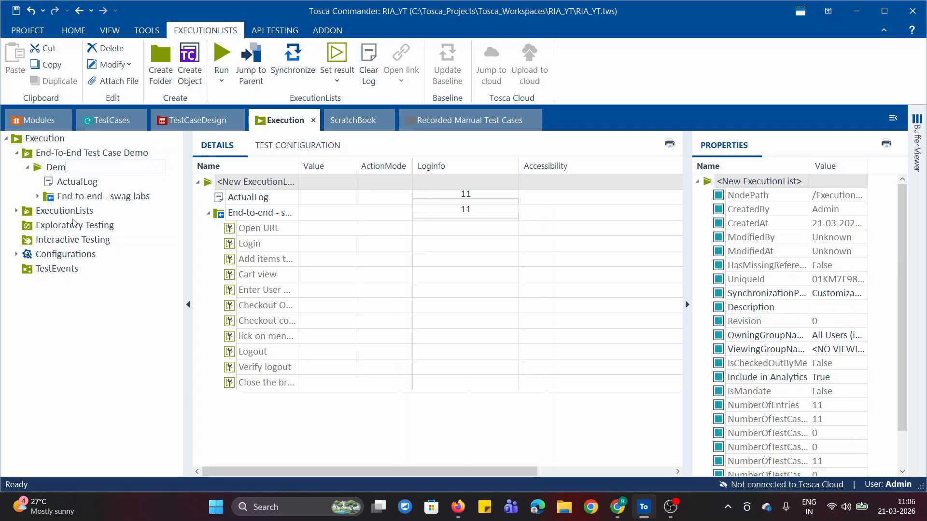
type("o")
key("Return")
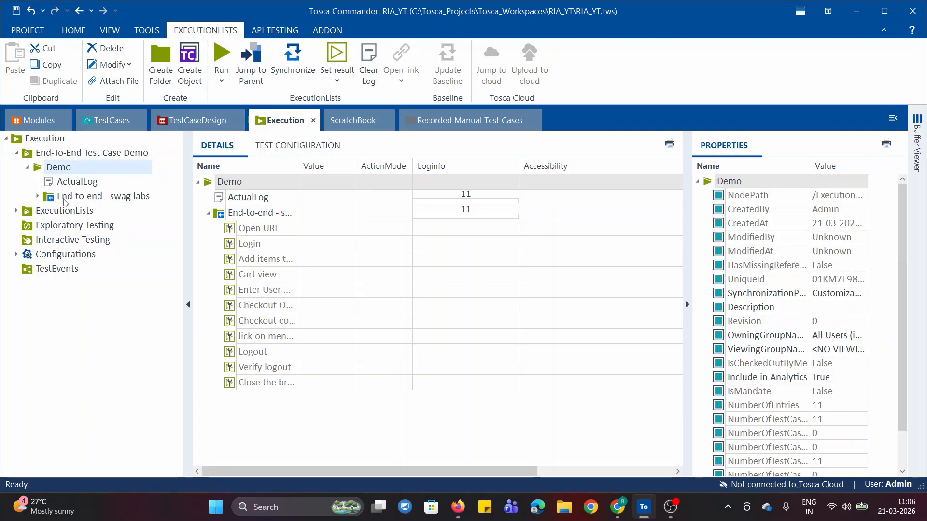
Add a Browser test configuration parameter with the value Chrome to the End-to-end - swag labs folder in the Demo list
left_click(65, 199)
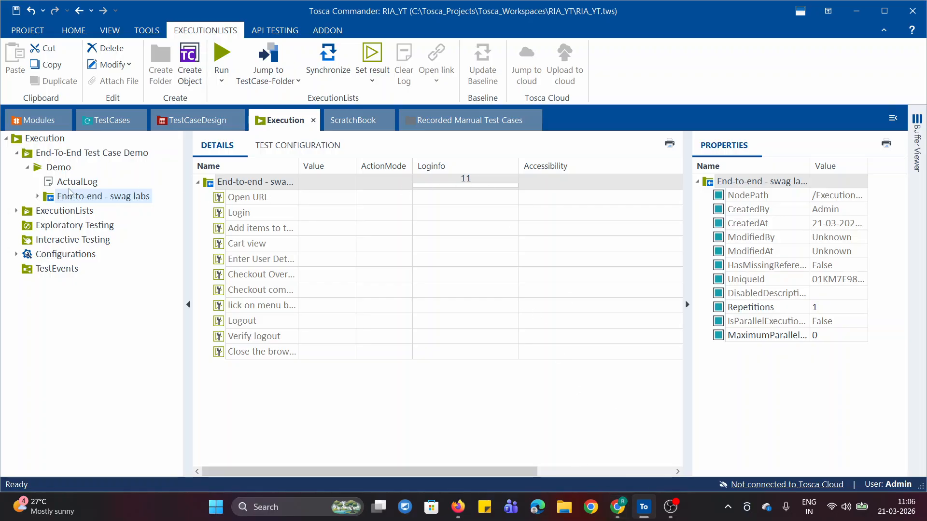
left_click(283, 146)
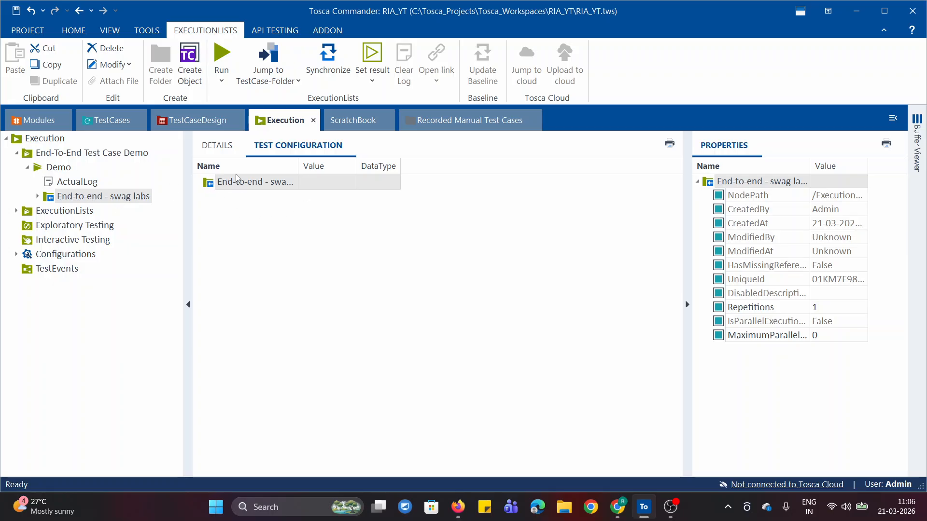
right_click(208, 182)
left_click(236, 202)
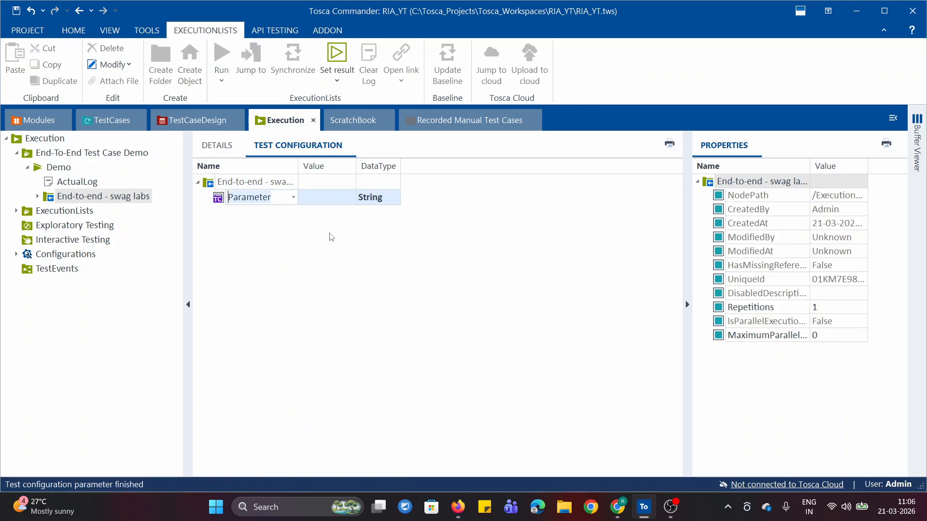
left_click(293, 197)
left_click(276, 243)
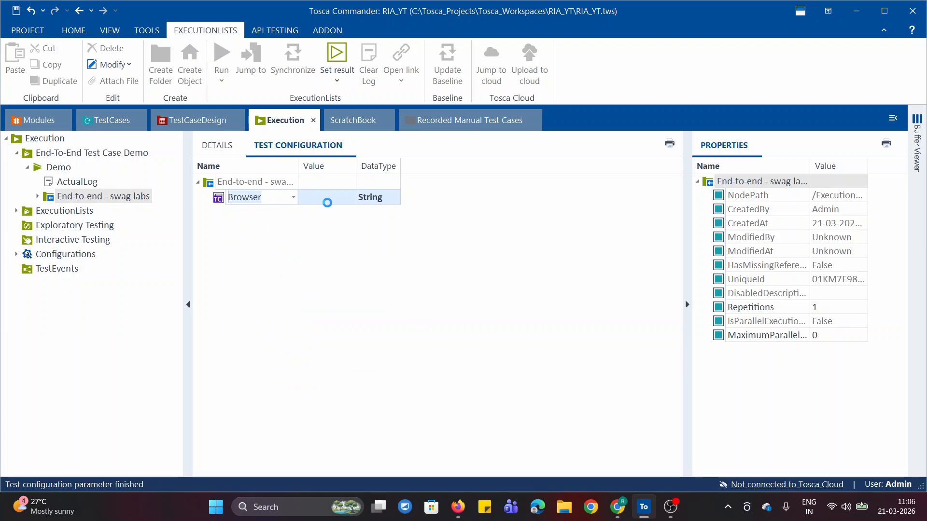
left_click(355, 199)
left_click(318, 212)
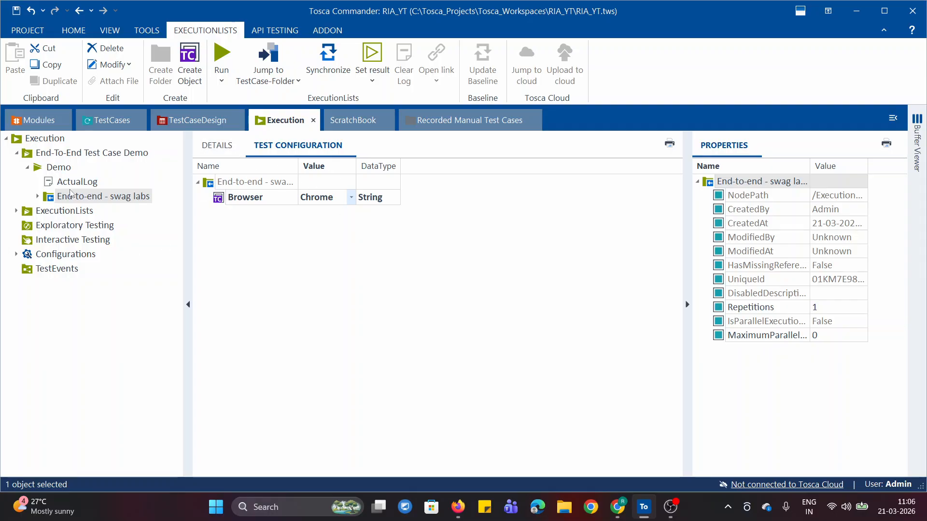
left_click(217, 145)
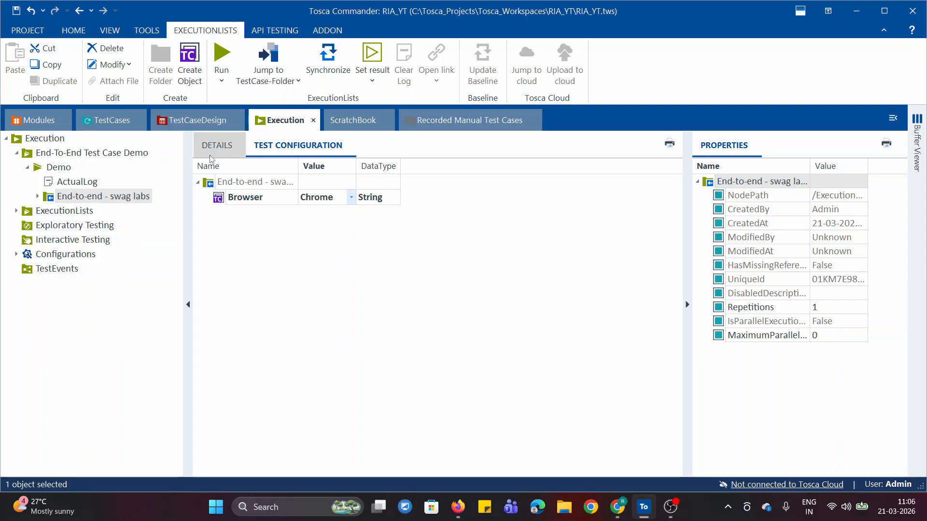
Run the End-to-end - swag labs folder of the Demo list and close the earlier Swag Labs tab in Chrome
right_click(49, 197)
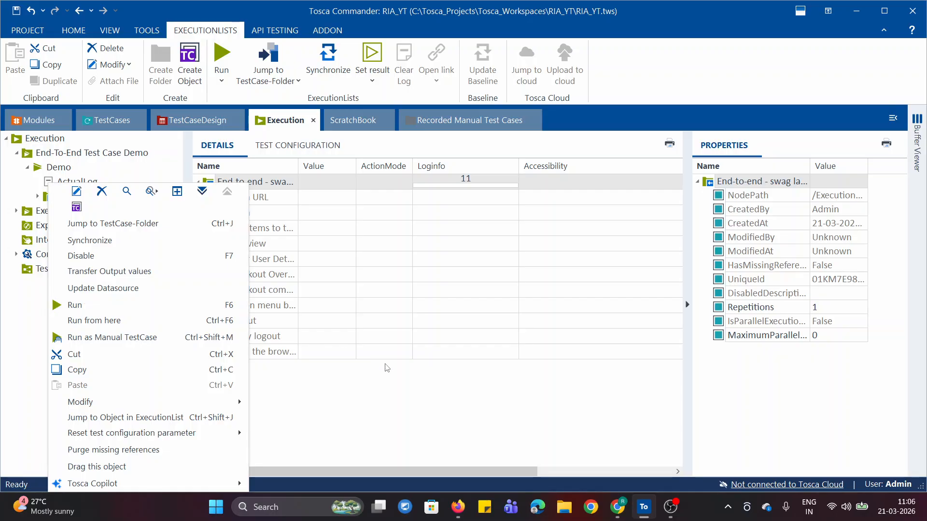
left_click(382, 398)
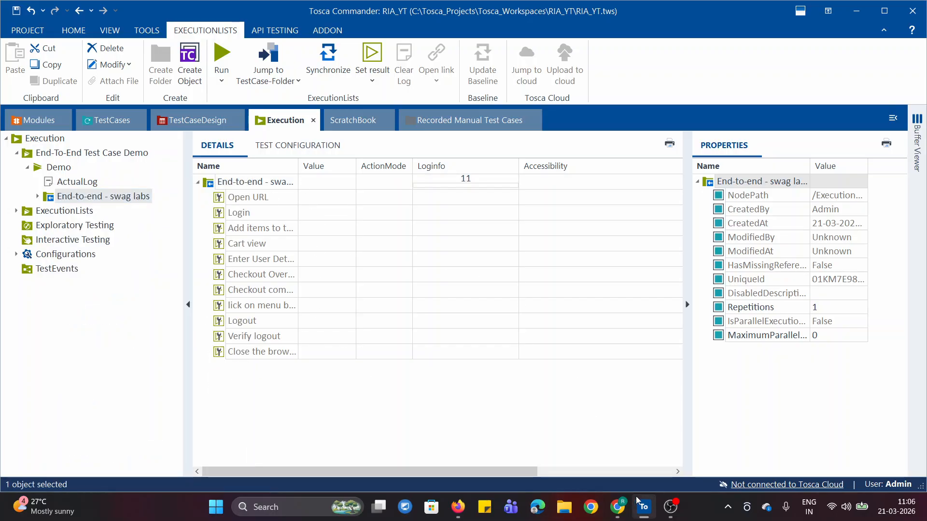
left_click(617, 507)
left_click(421, 156)
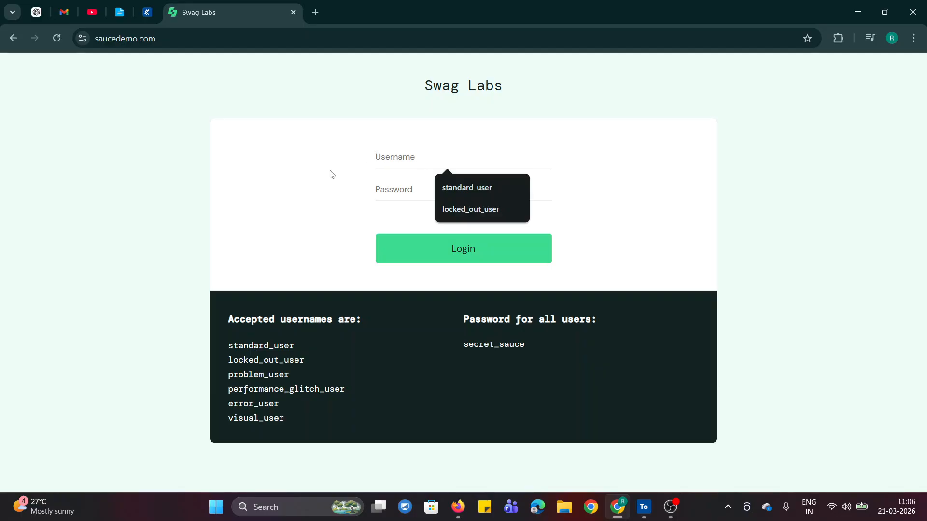
left_click(332, 174)
left_click(646, 508)
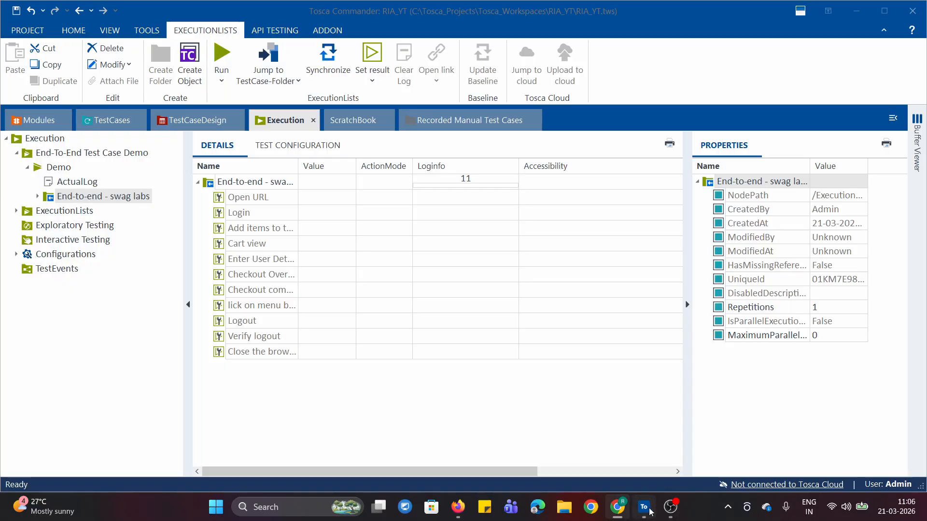
right_click(52, 198)
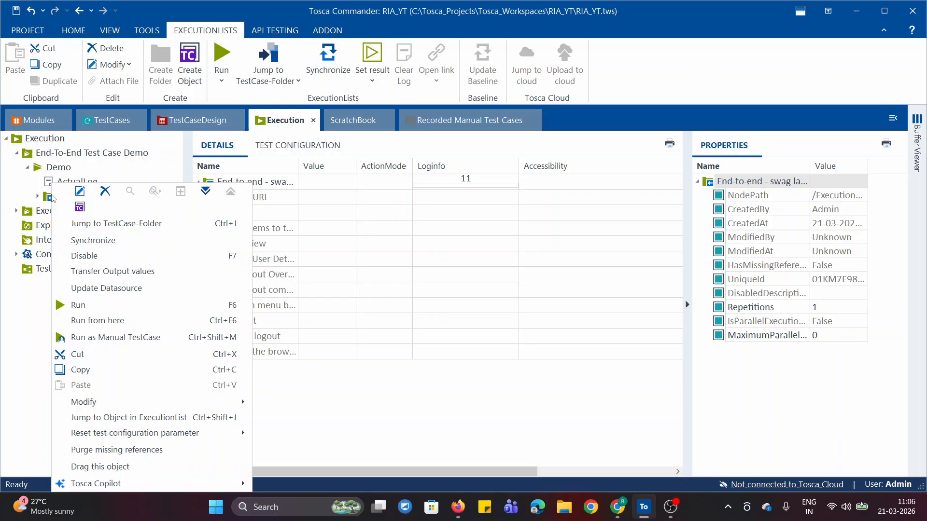
left_click(89, 307)
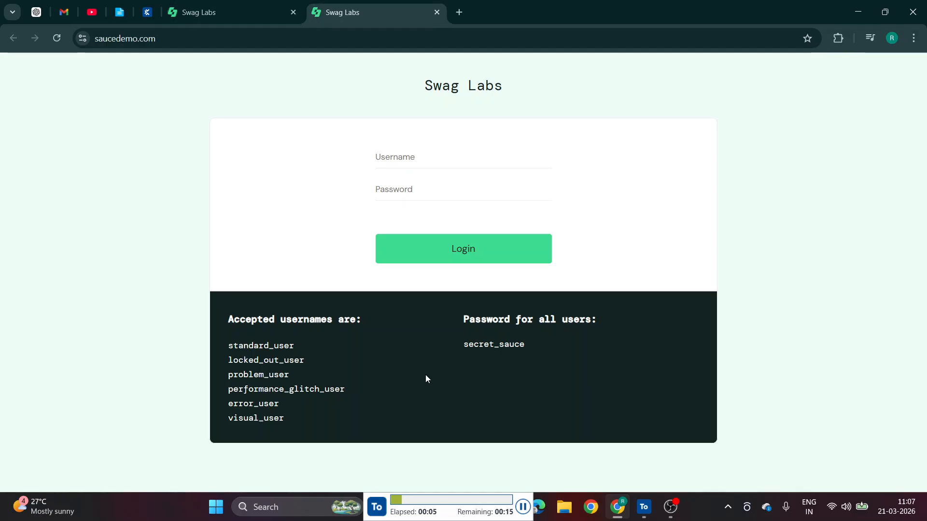
left_click(248, 16)
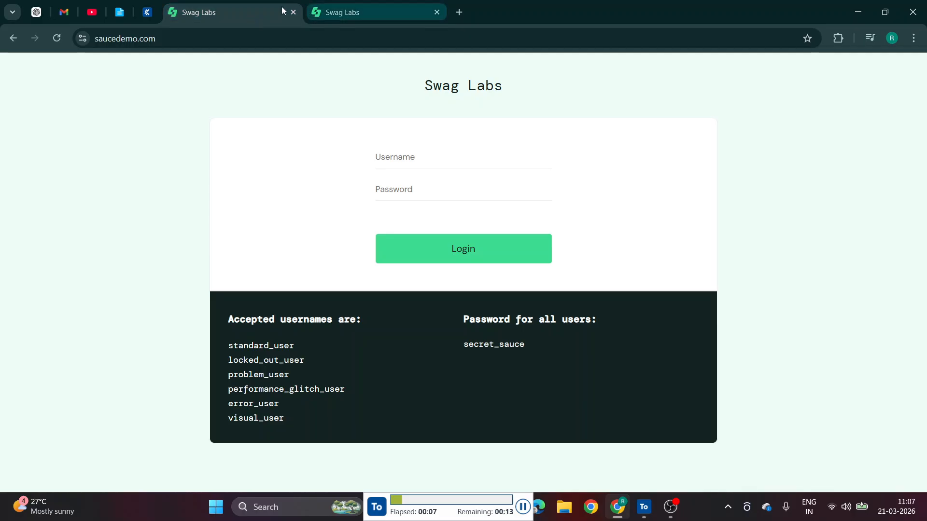
left_click(293, 12)
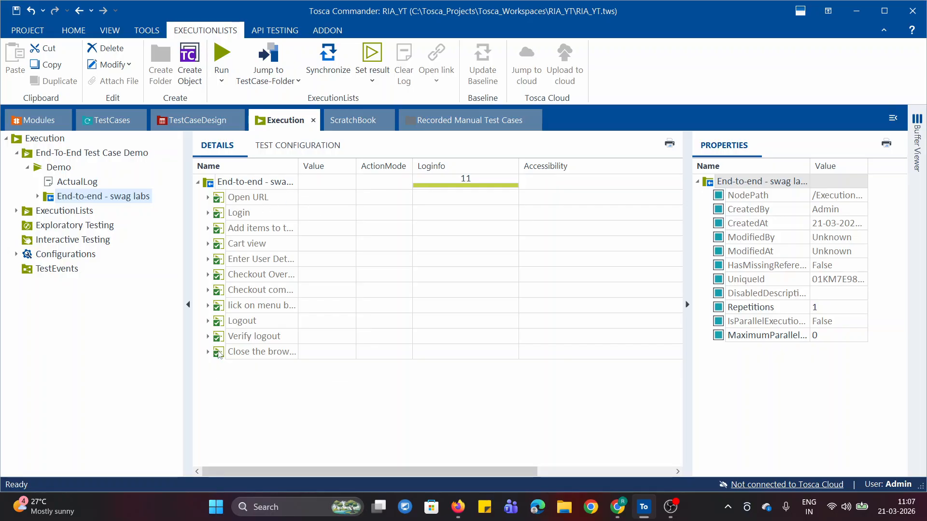
Review the run results of the Demo list, including the Open URL log details and the ActualLog summary
left_click(208, 197)
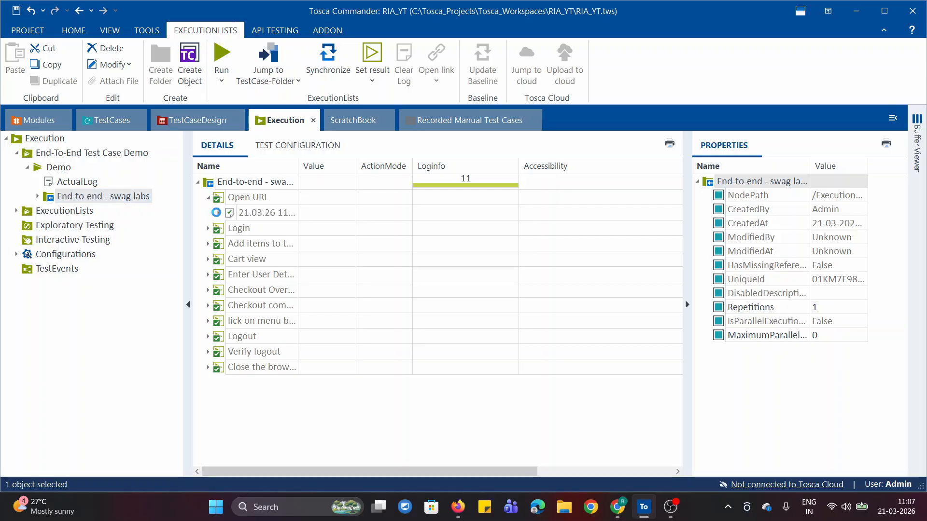
left_click(218, 213)
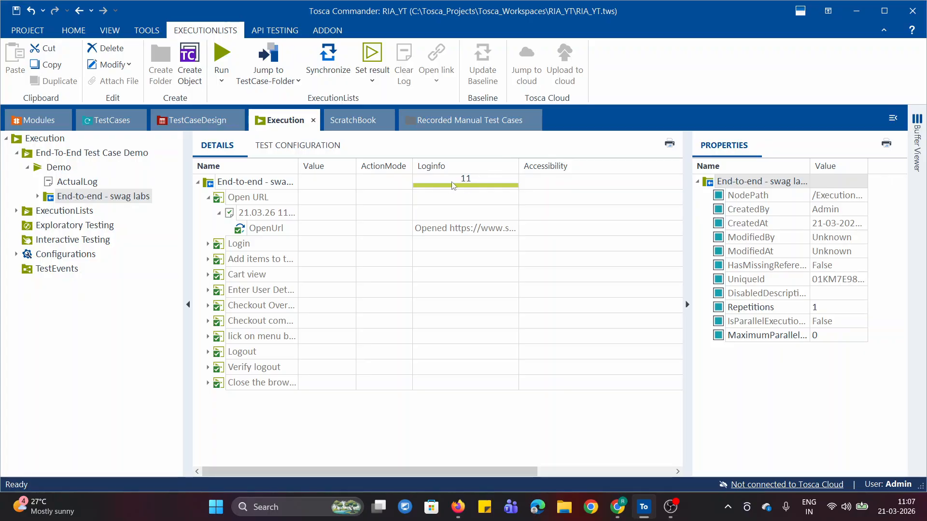
left_click(209, 197)
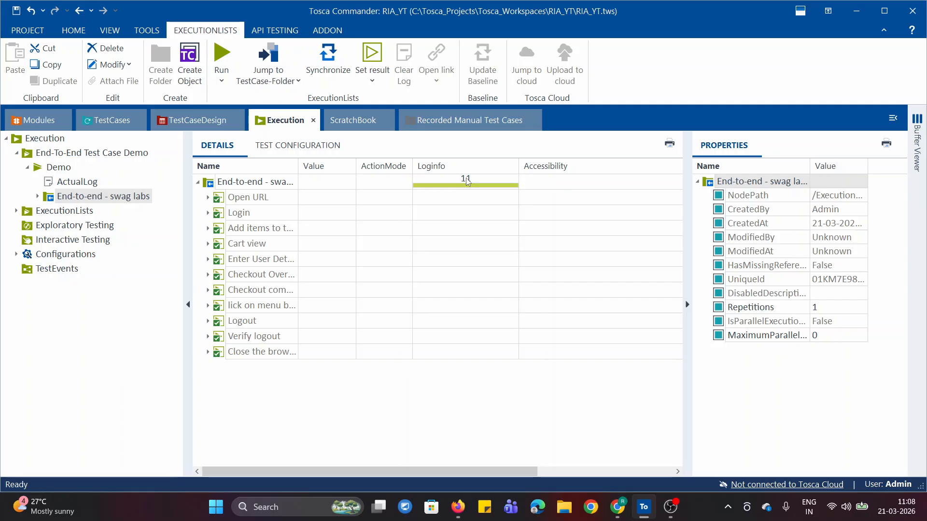
mouse_move(502, 191)
left_click(61, 182)
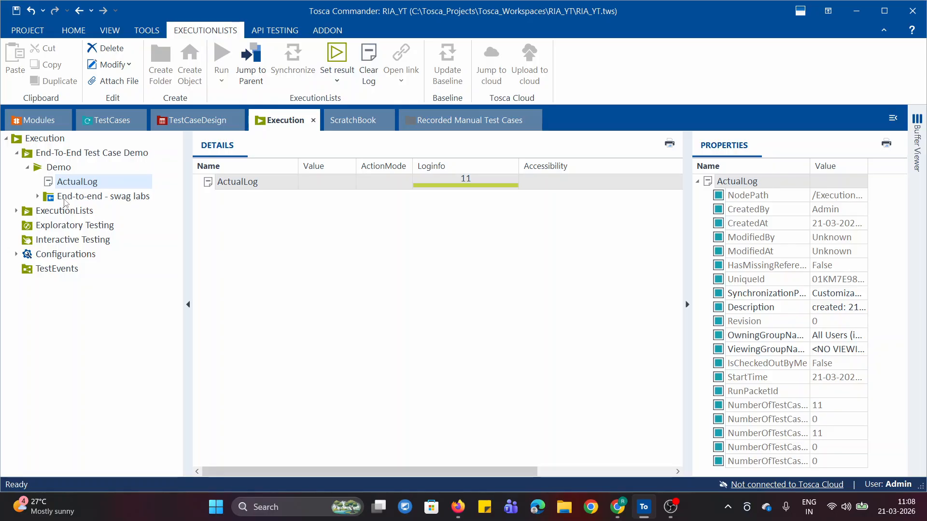
left_click(64, 199)
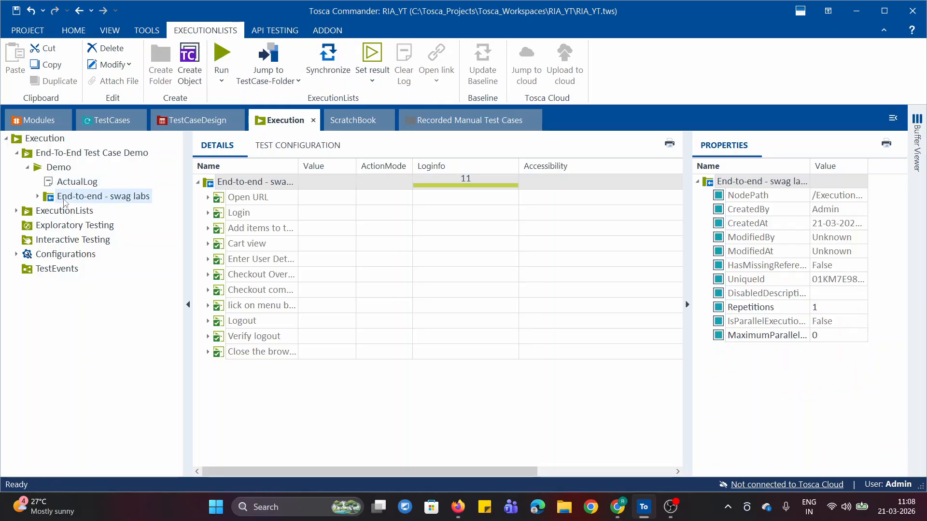
left_click(208, 198)
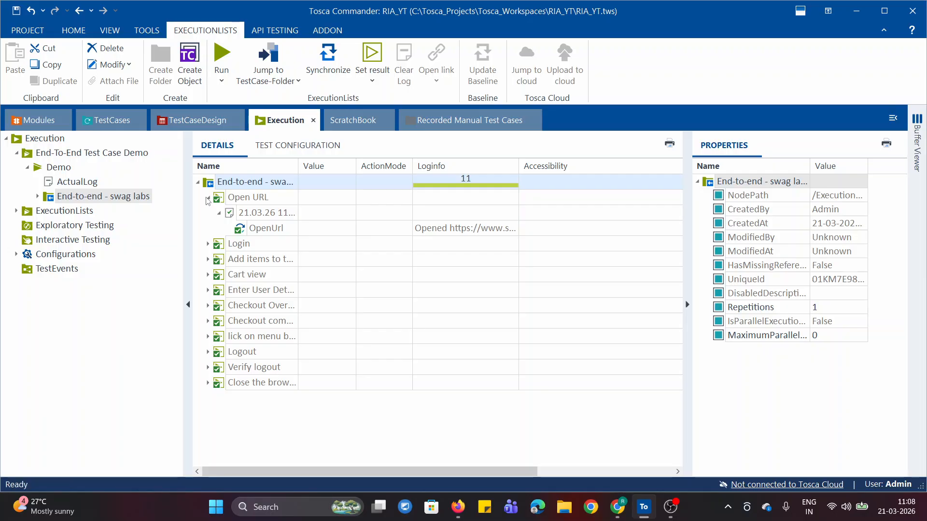
left_click(208, 198)
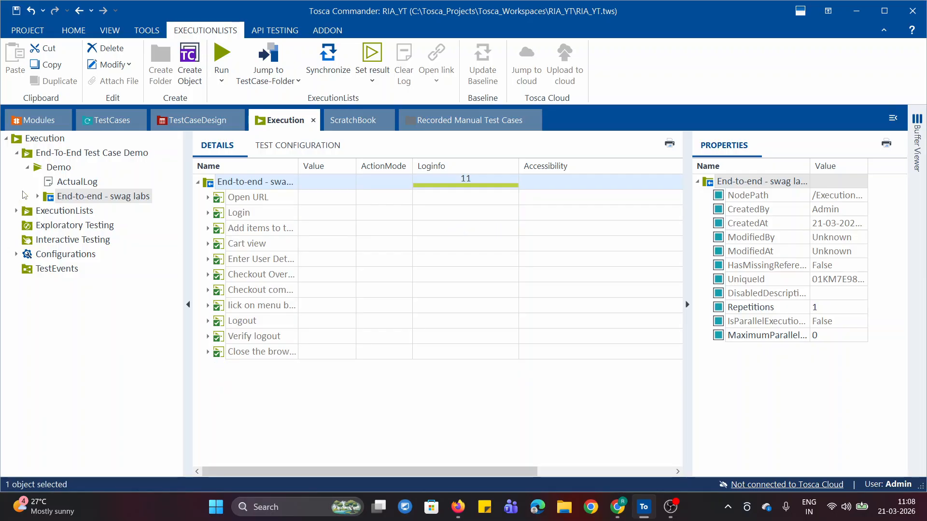
left_click(29, 168)
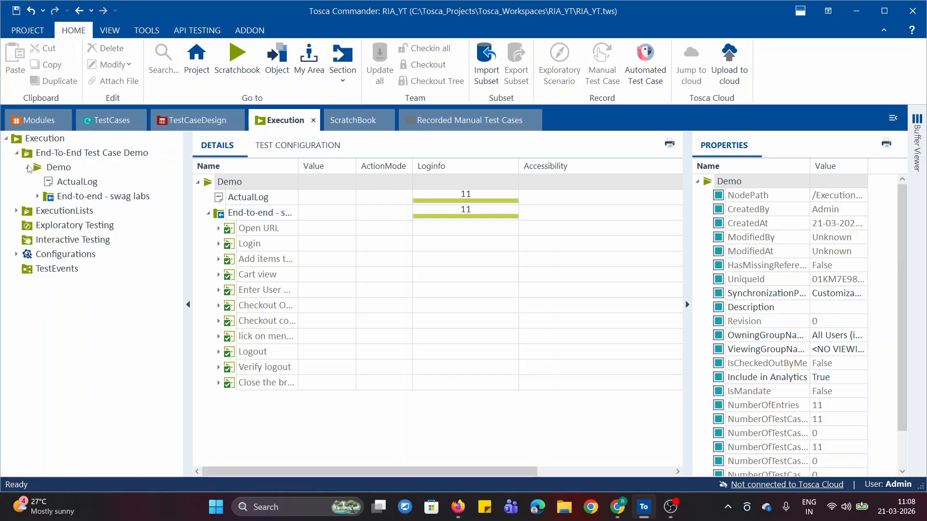
Examine the commands available for the End-to-end - swag labs folder and for its execution log
right_click(50, 198)
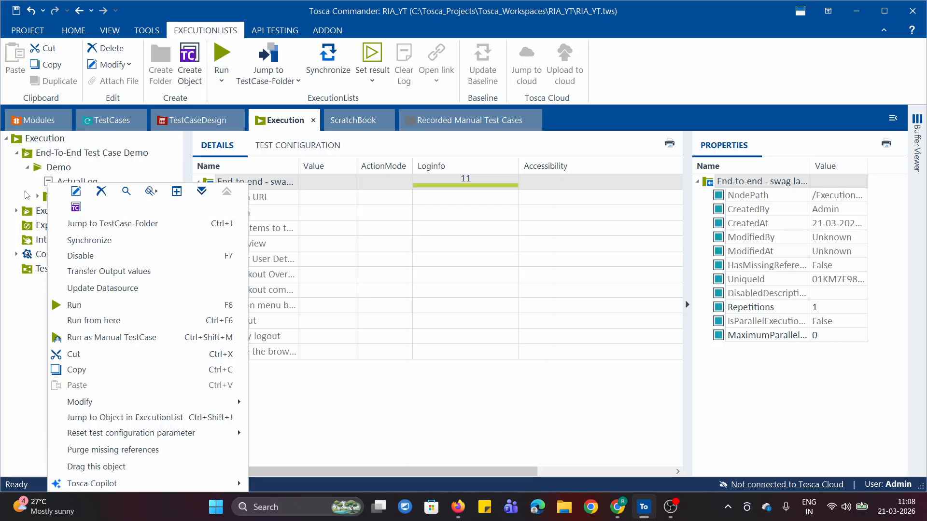
left_click(42, 194)
left_click(65, 184)
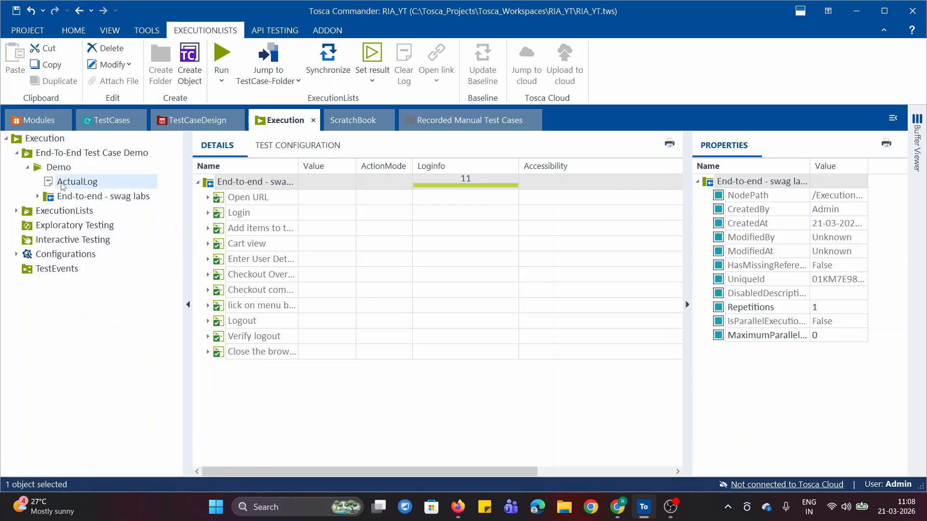
right_click(61, 186)
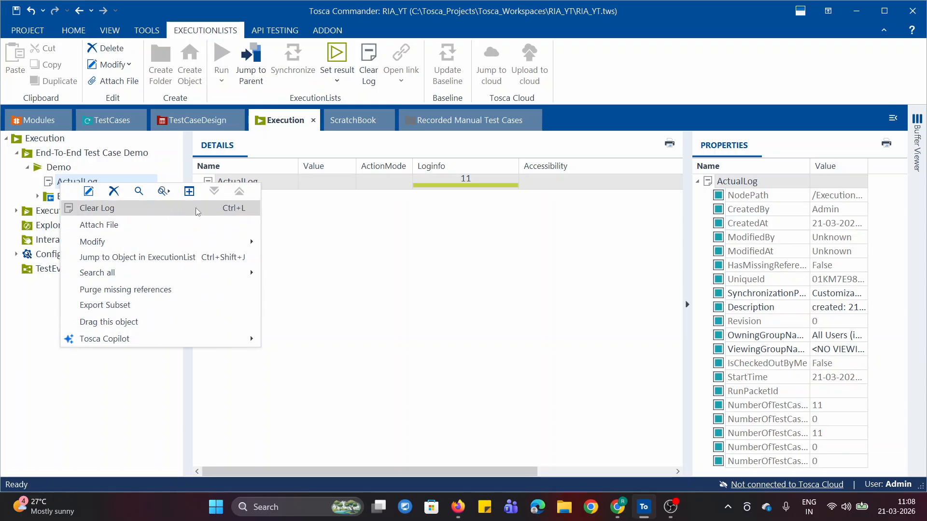
left_click(358, 307)
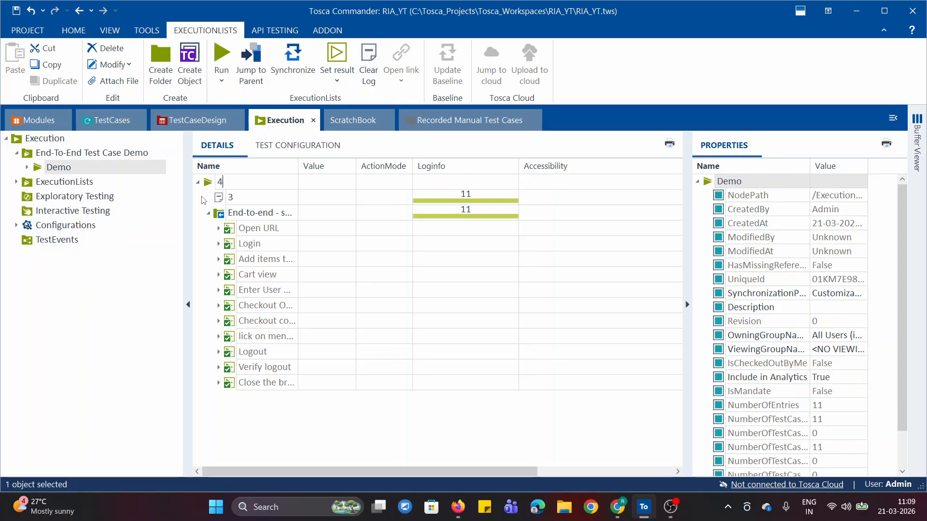
Start the ExecutionEntries with detailed Logs print report for the execution list inside the End-To-End Test Case Demo folder
left_click(27, 167)
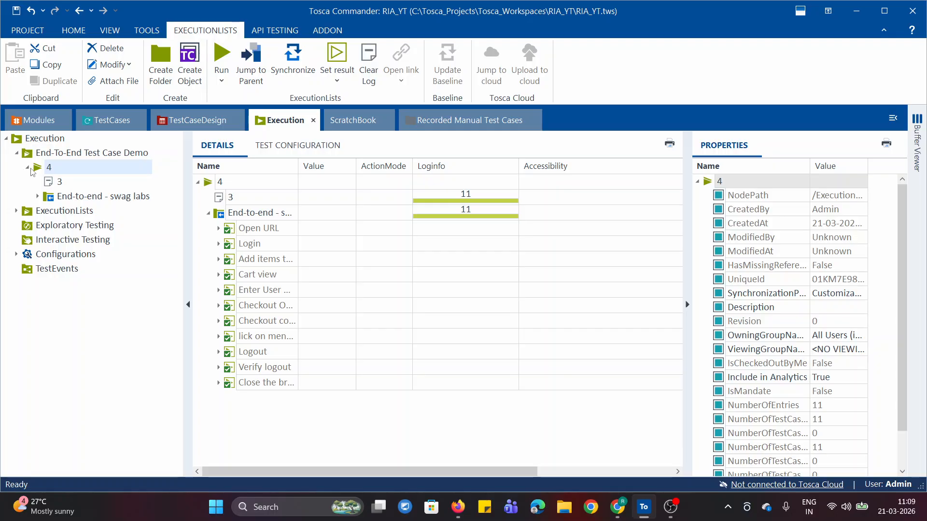
left_click(28, 167)
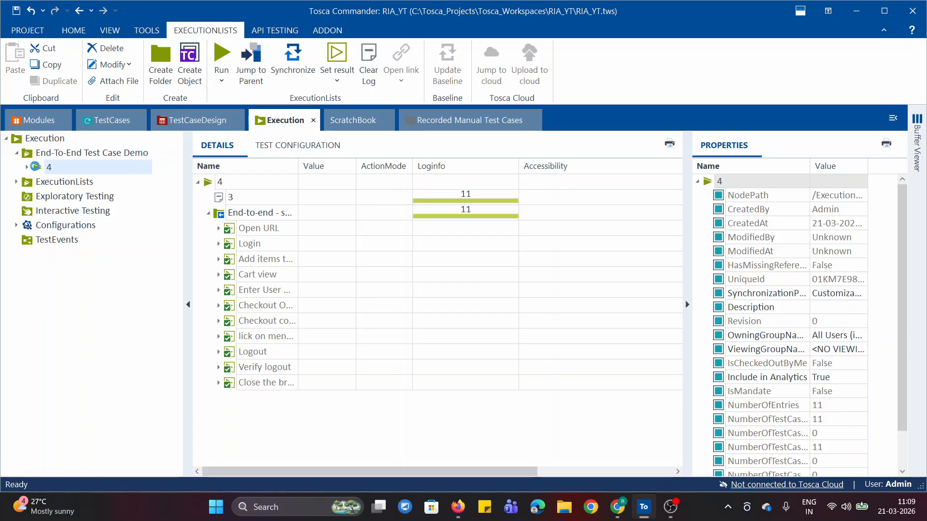
right_click(36, 168)
mouse_move(90, 295)
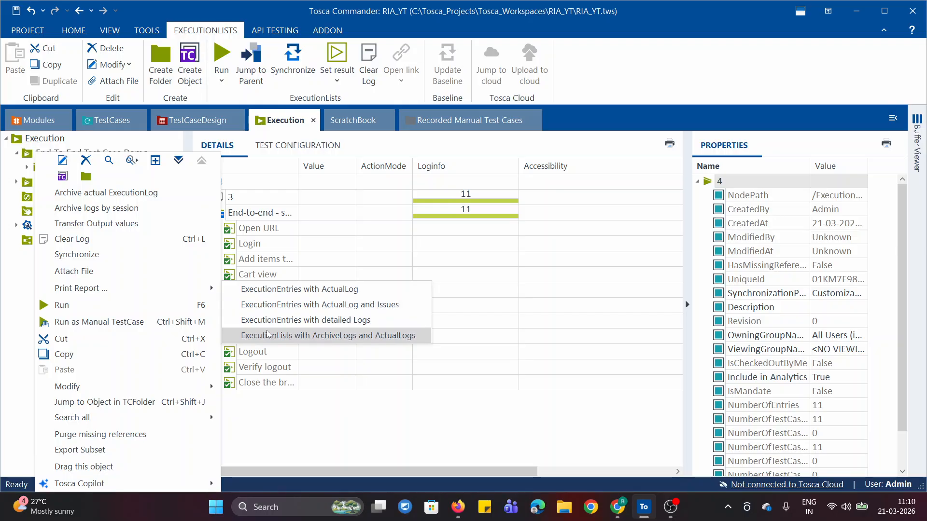
left_click(347, 321)
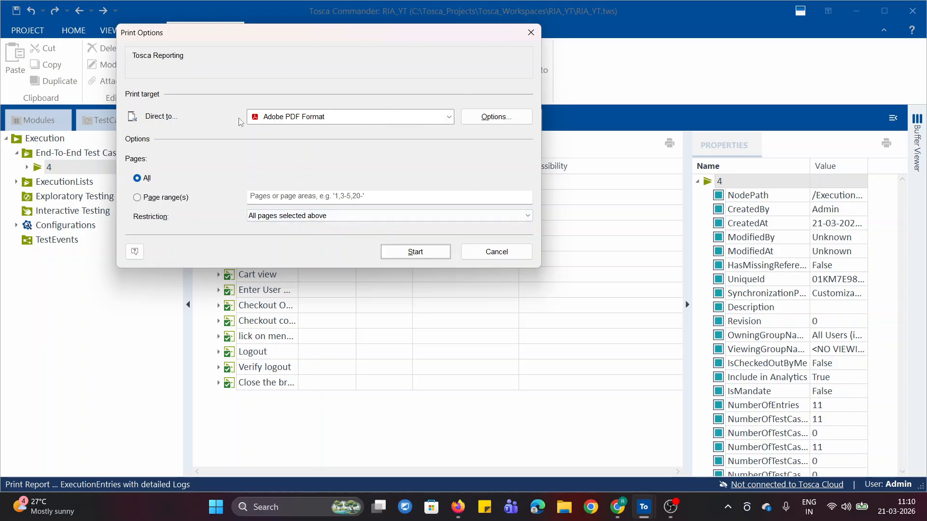
Output all pages of the report in Adobe PDF Format and save it as export on the Desktop
left_click(449, 116)
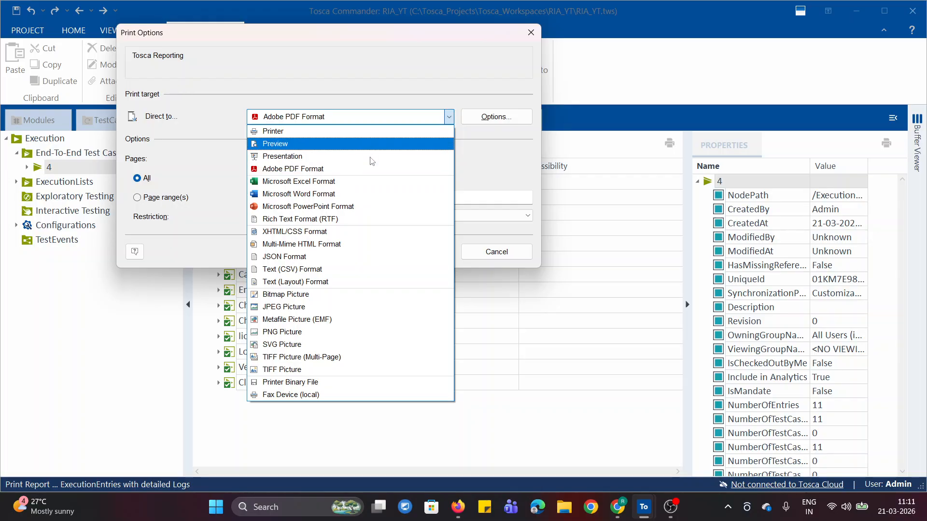
left_click(510, 171)
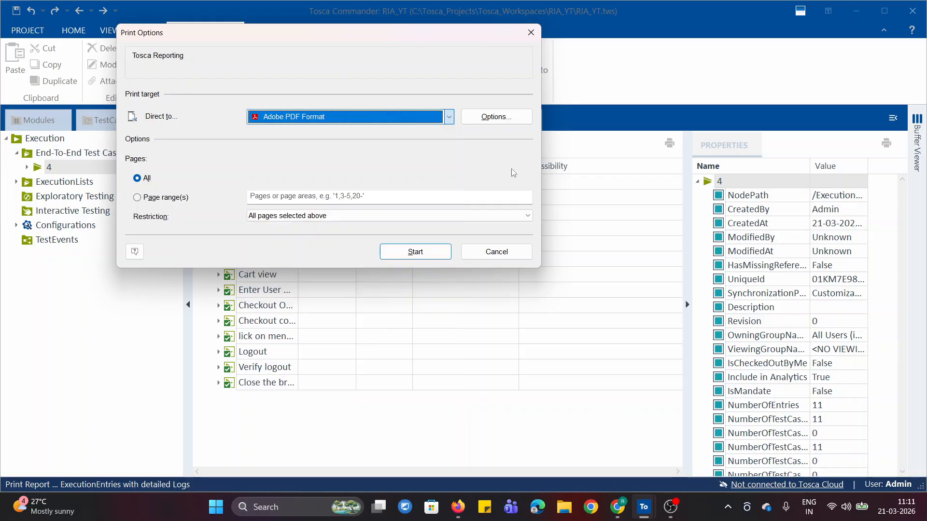
left_click(450, 118)
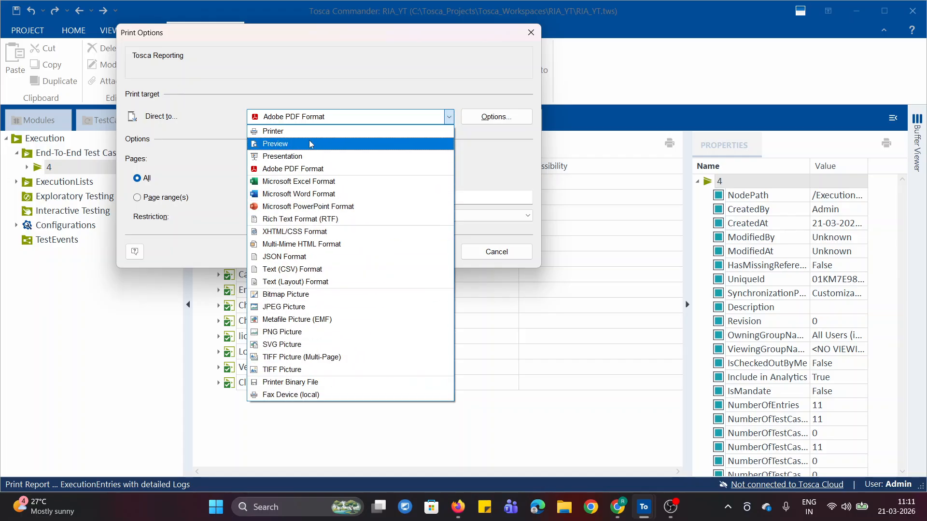
left_click(293, 169)
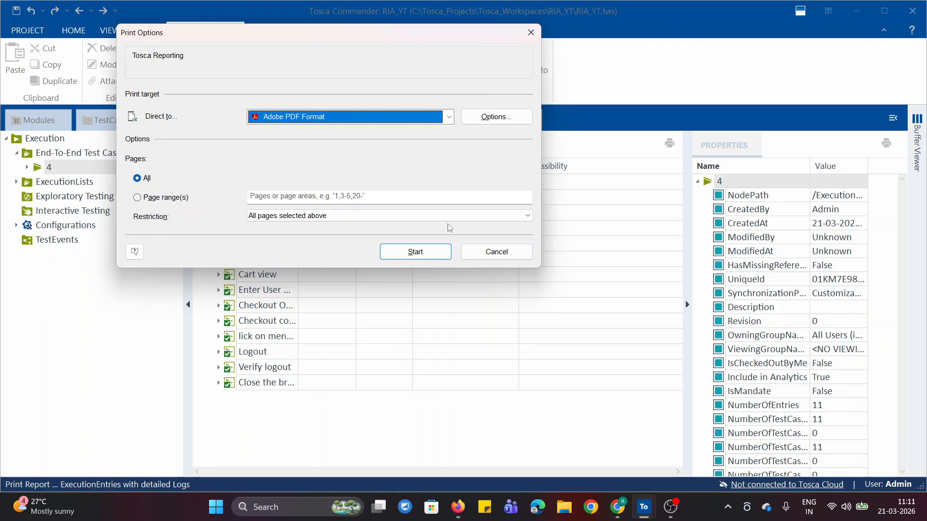
left_click(422, 252)
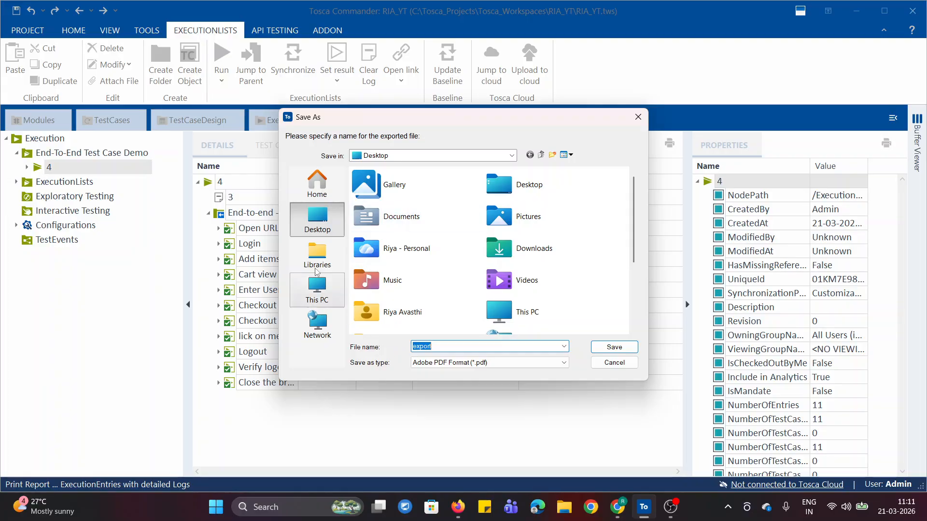
scroll(377, 280, "down", 3)
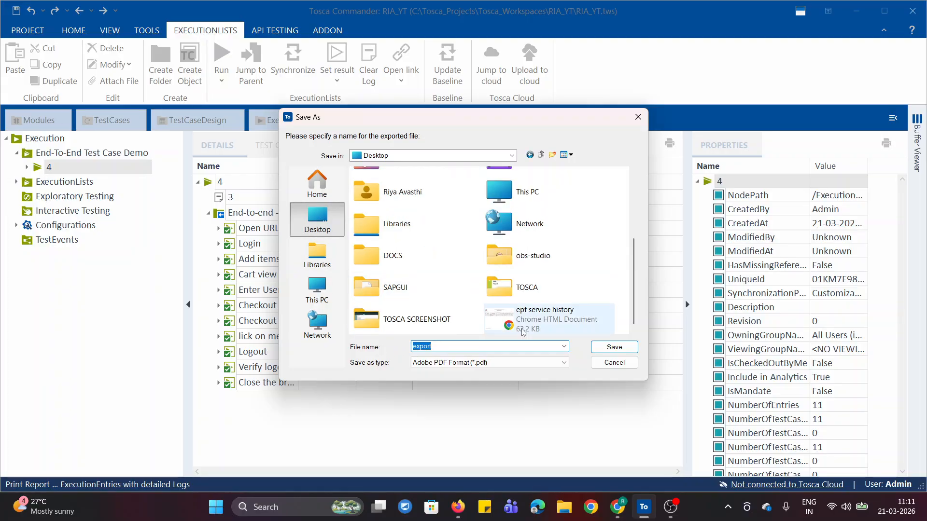
left_click(615, 348)
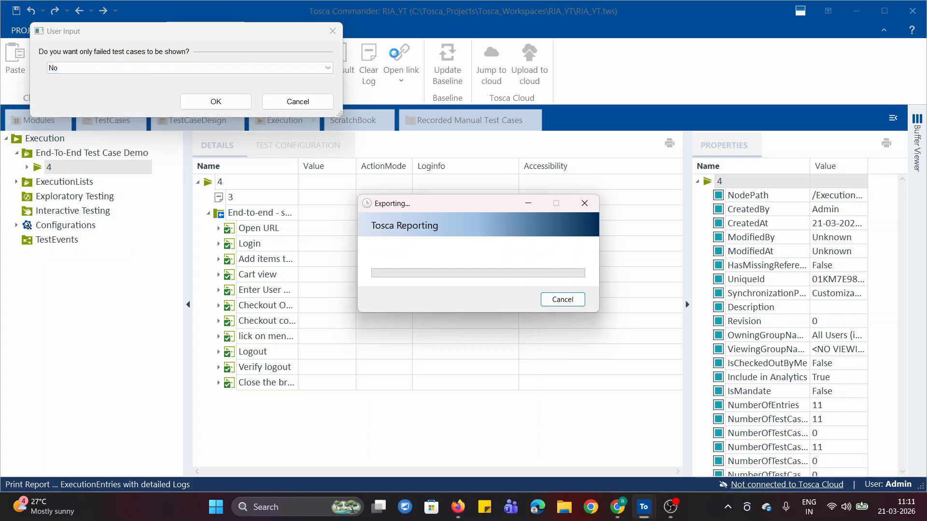
Generate the report with failed-only set to No, screenshots set to Yes - In the end, and Value as the Loginfo column
left_click(182, 68)
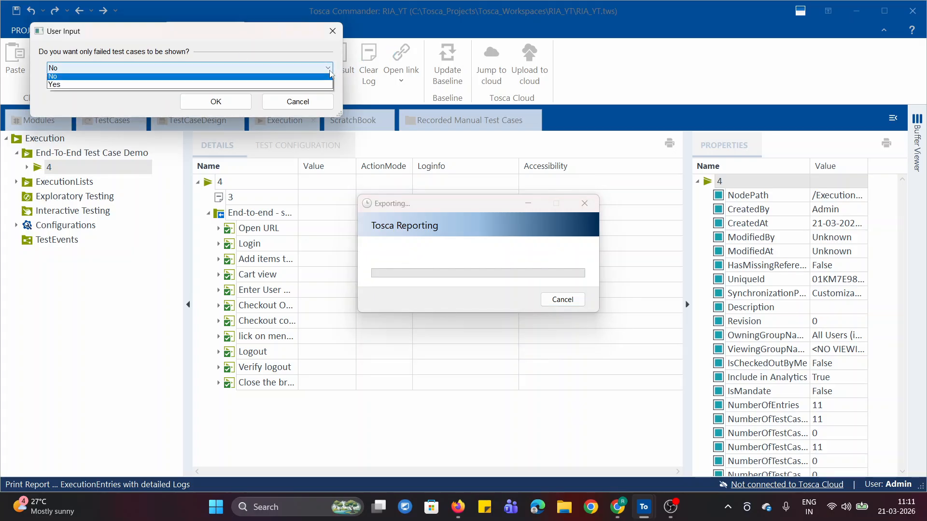
left_click(74, 78)
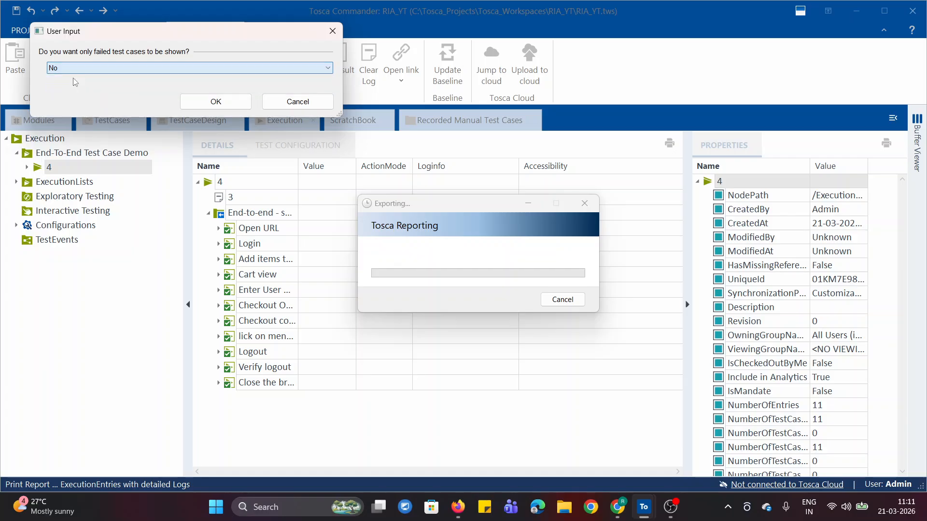
left_click(198, 107)
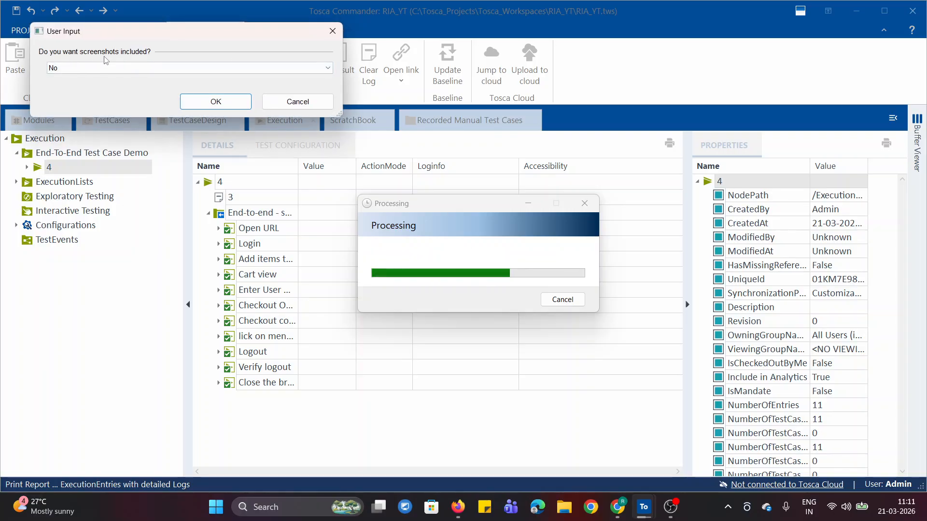
left_click(113, 68)
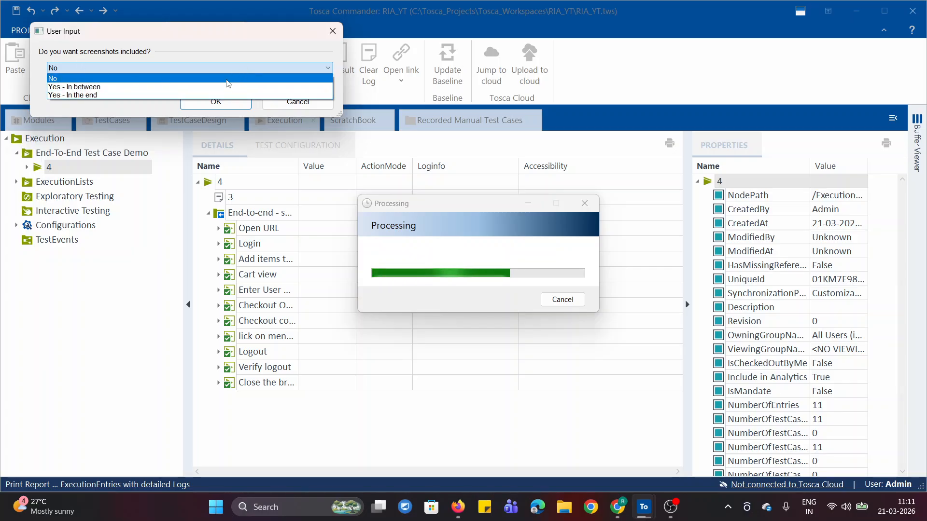
left_click(92, 95)
left_click(190, 104)
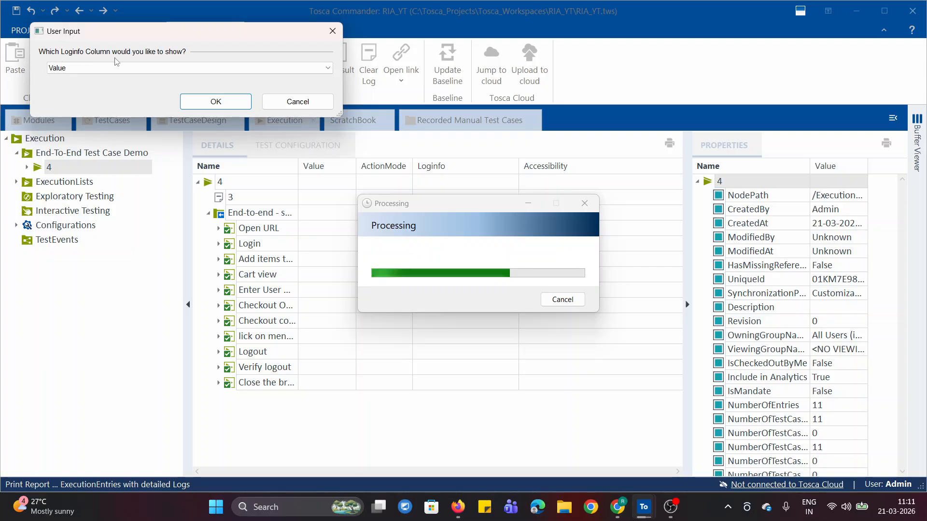
left_click(330, 68)
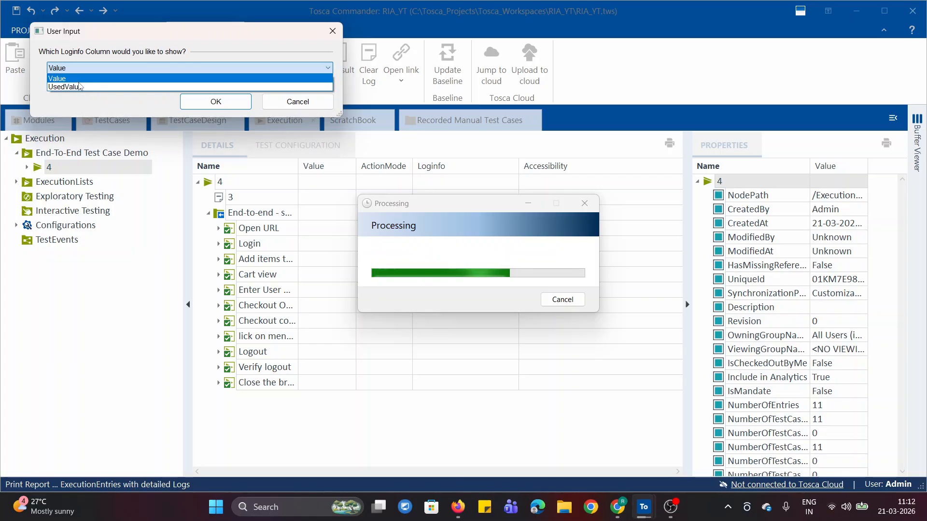
left_click(201, 71)
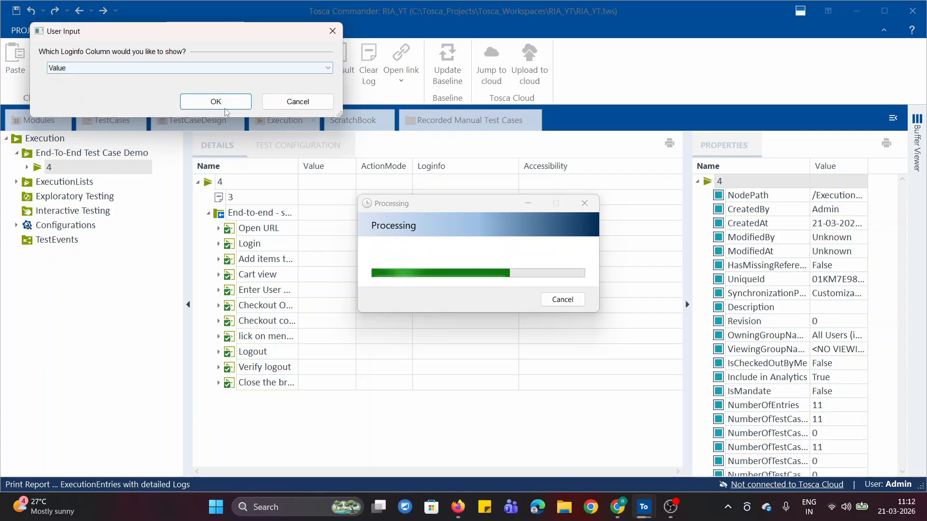
left_click(212, 102)
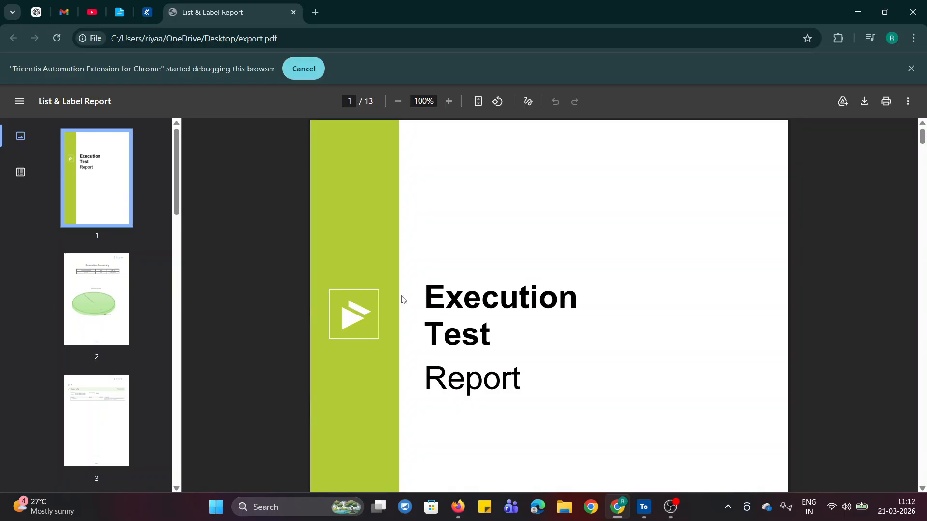
Review the Execution Summary table and the SumUp Chart in the exported PDF report
left_click_drag(925, 140, 926, 169)
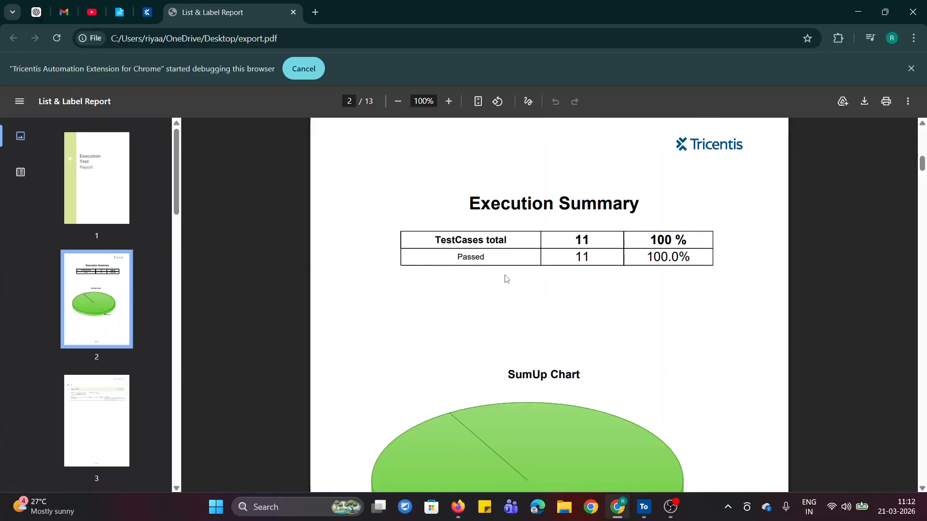
double_click(460, 260)
left_click(497, 282)
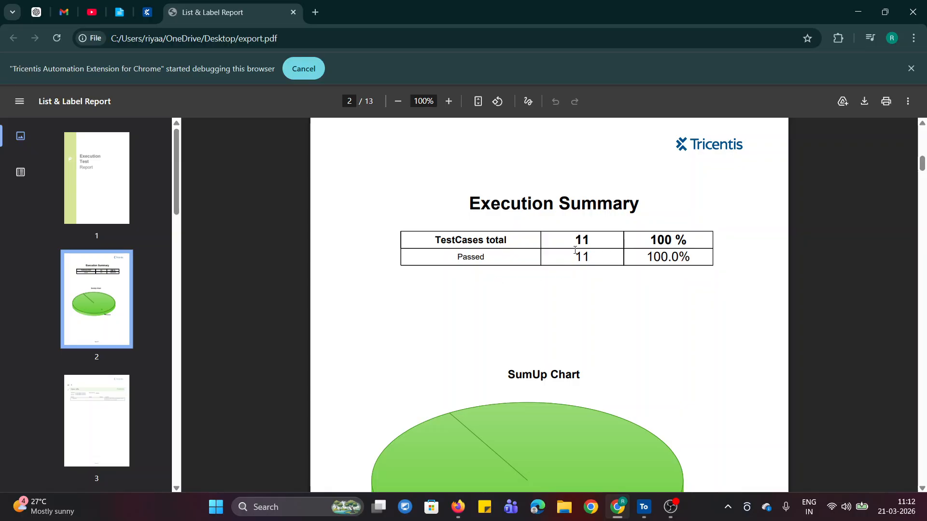
left_click_drag(575, 250, 673, 259)
left_click(695, 275)
left_click(716, 316)
mouse_move(923, 164)
left_mouse_down()
mouse_move(922, 180)
mouse_move(923, 171)
left_mouse_up()
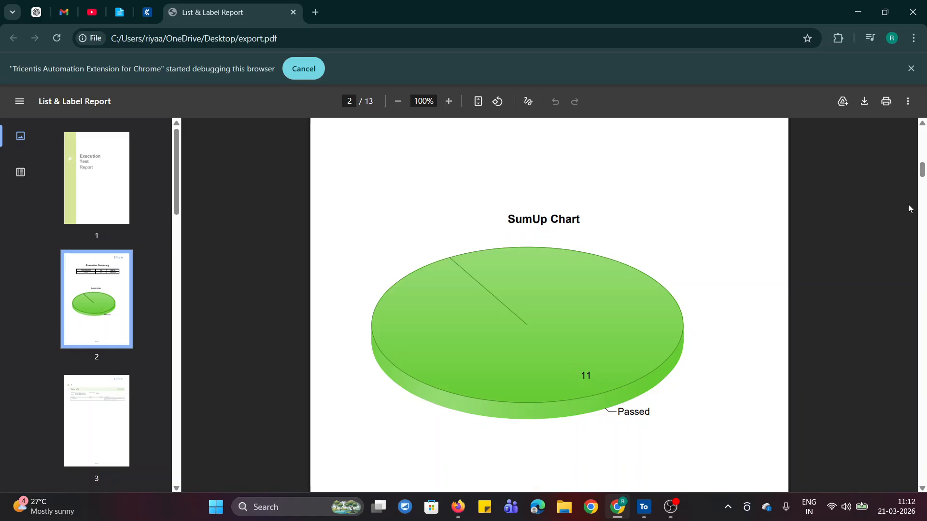
Examine the detailed Open URL, Login and Cart view results in the PDF report, including their values, actions and Loginfo
left_click_drag(923, 172, 923, 198)
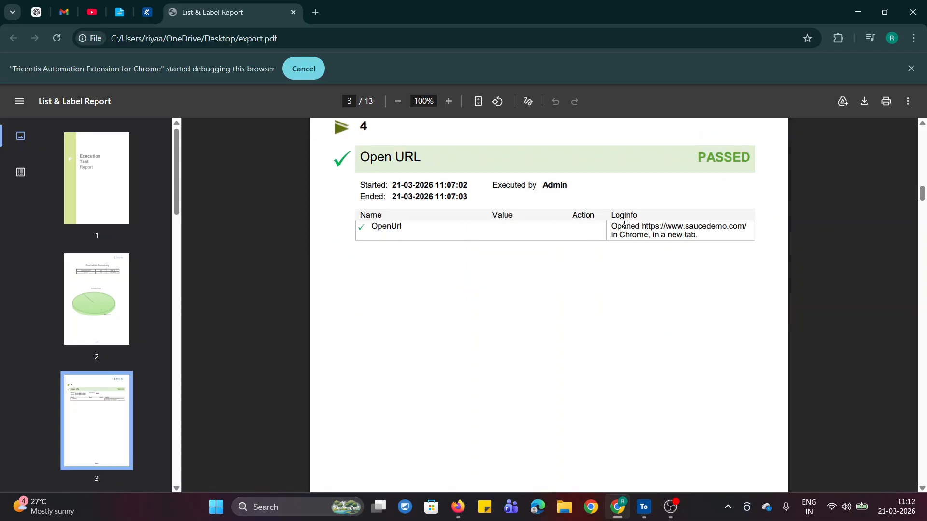
triple_click(612, 225)
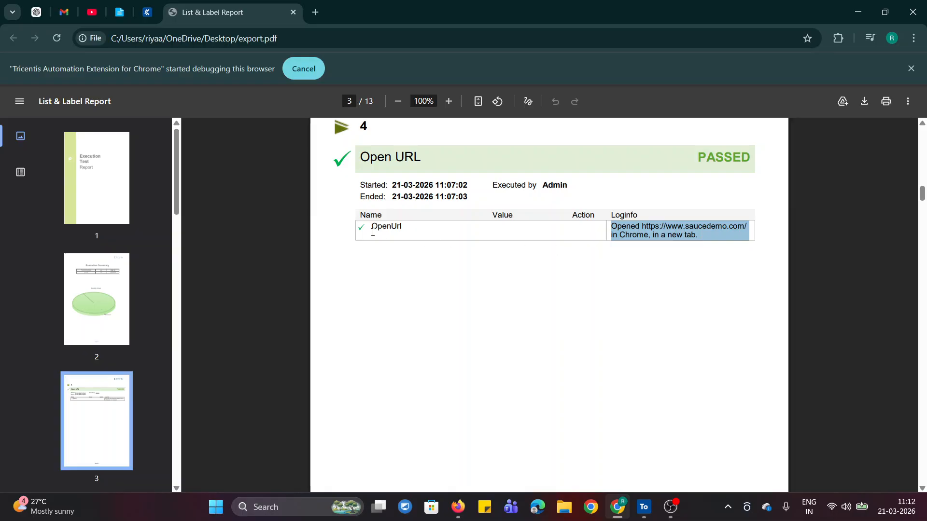
left_click(628, 248)
left_click_drag(922, 198, 923, 221)
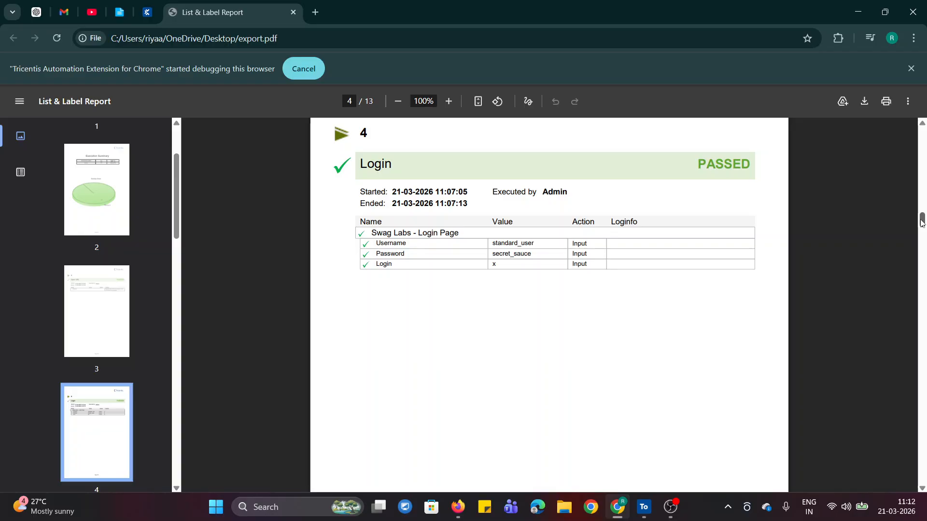
left_click_drag(924, 219, 924, 219)
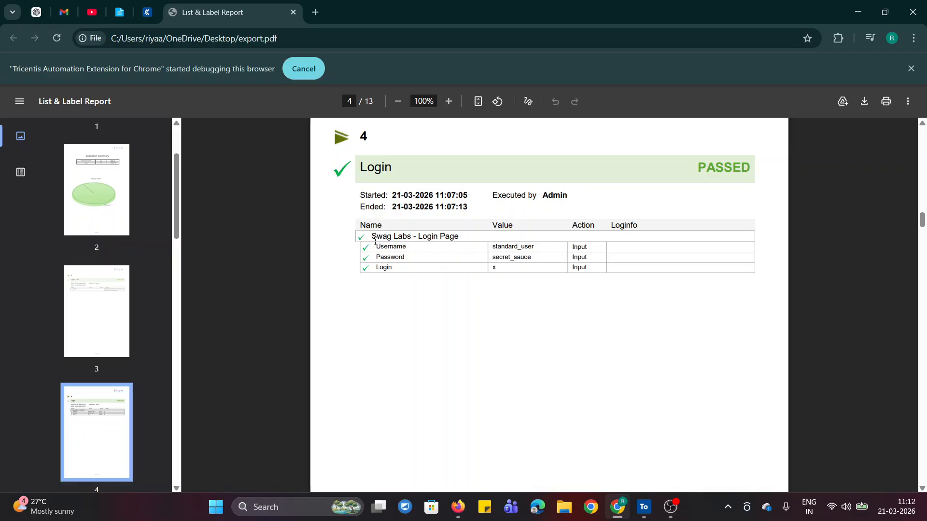
left_click_drag(360, 226, 502, 258)
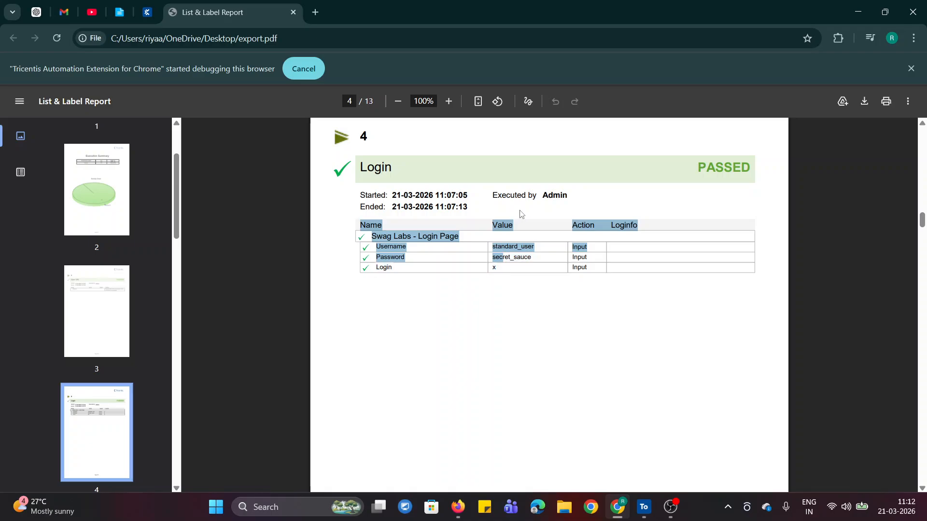
left_click(530, 328)
left_click_drag(573, 251, 602, 273)
left_click(610, 329)
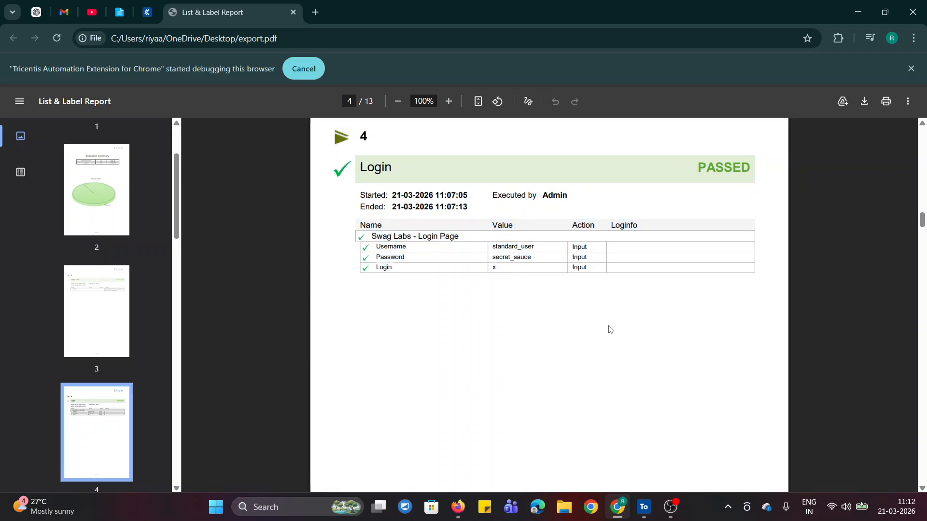
left_click_drag(924, 232, 923, 138)
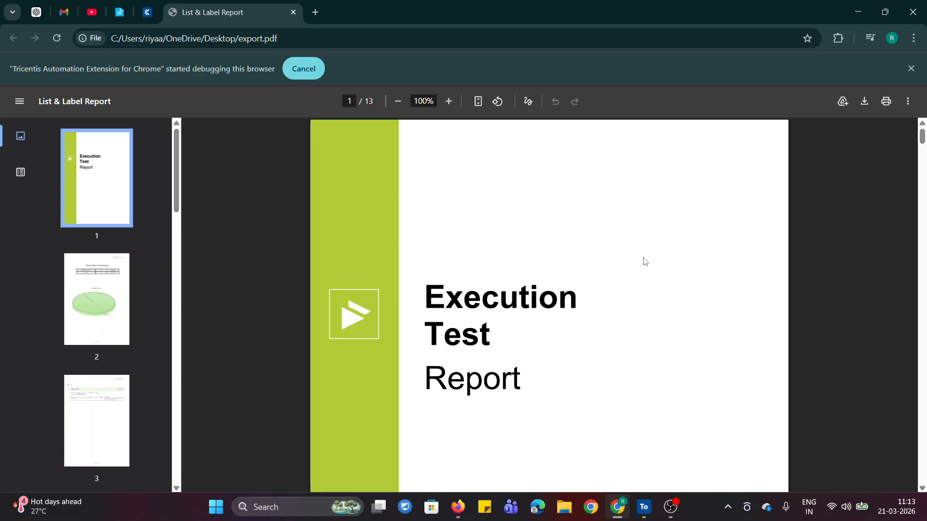
left_click_drag(923, 141, 923, 276)
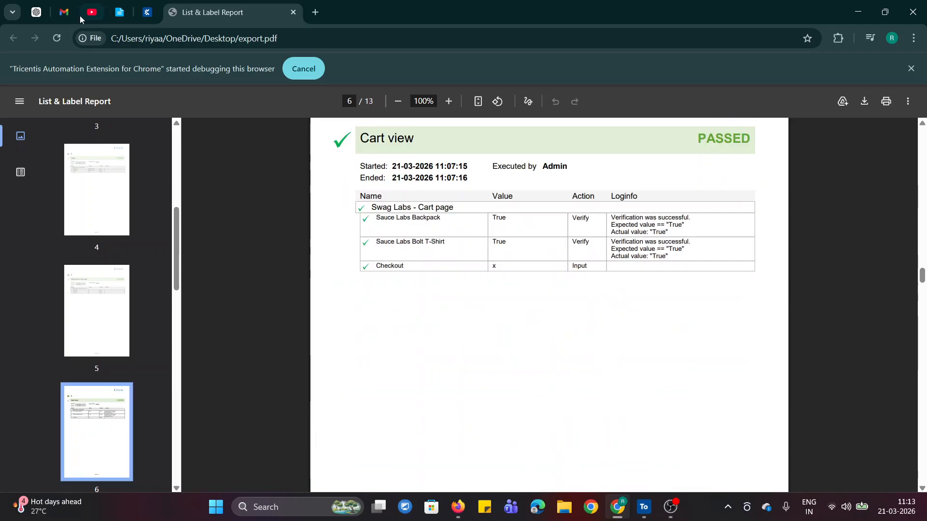
Switch back to Tosca Commander, collapse the End-To-End Test Case Demo folder and widen its details view
left_click(119, 12)
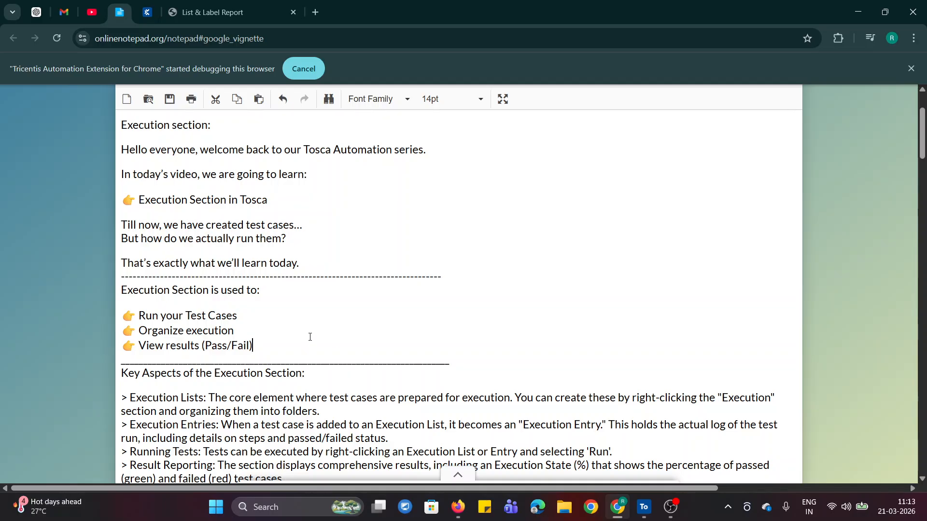
left_click(646, 508)
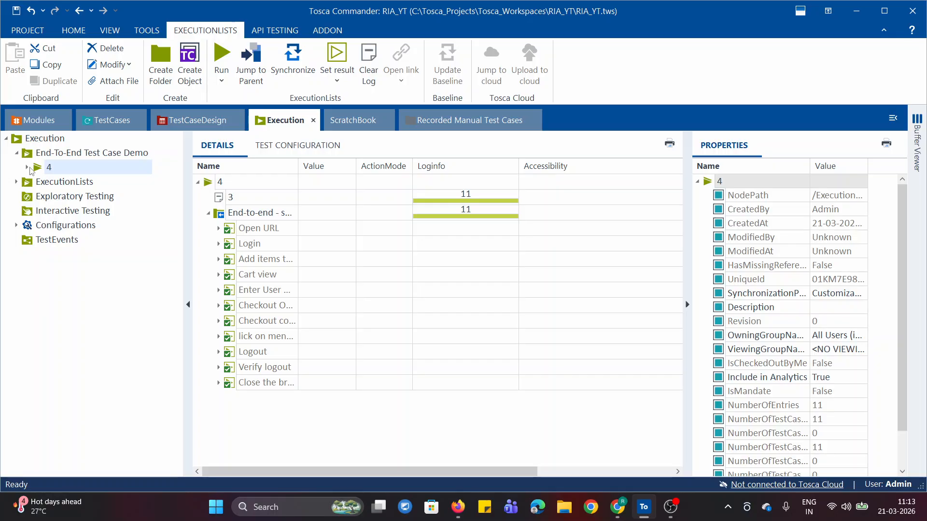
left_click(27, 167)
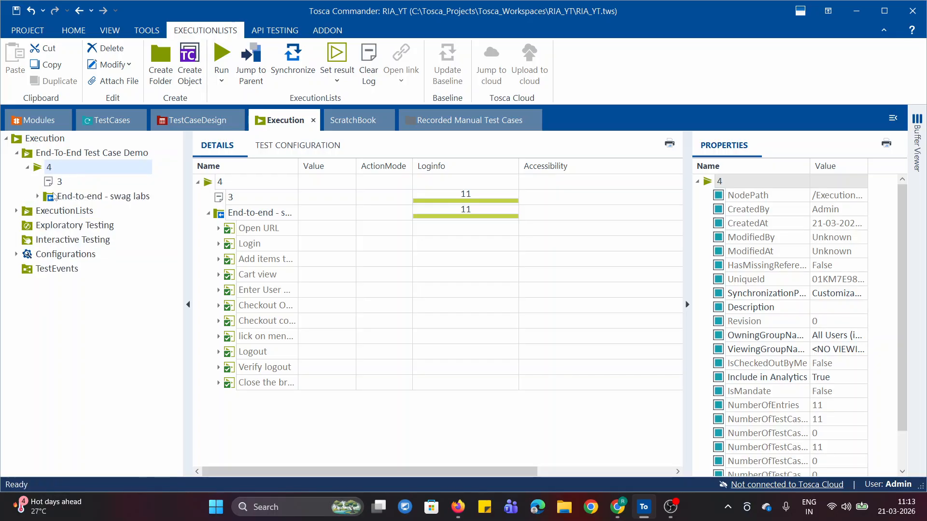
left_click(27, 168)
left_click(17, 153)
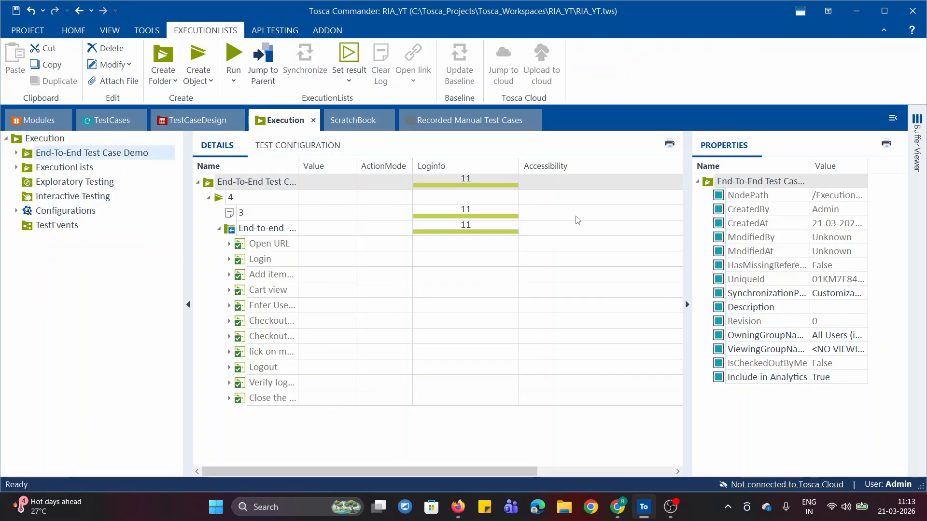
left_click_drag(696, 288, 744, 289)
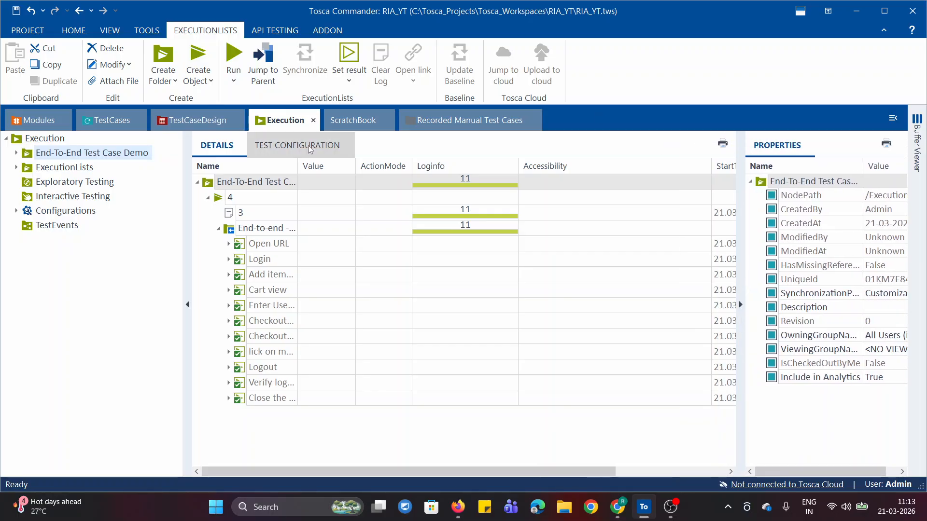
Look at the ScratchBook section and collapse the End-to-end - swag labs folder in the TestCases section
left_click(348, 126)
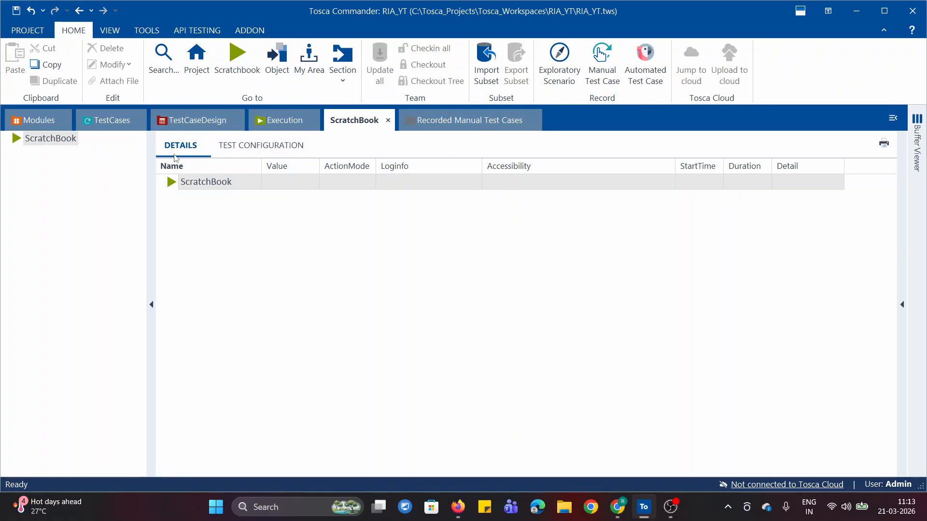
left_click(98, 126)
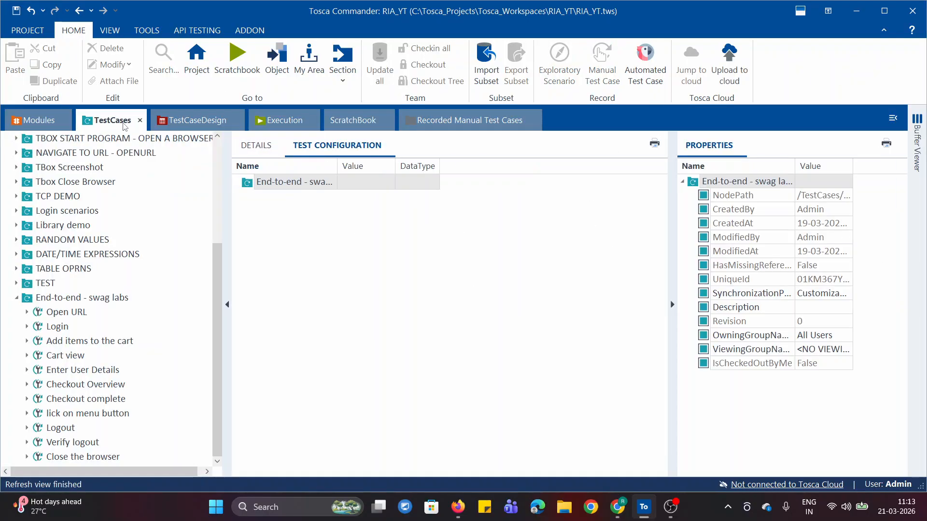
left_click(17, 299)
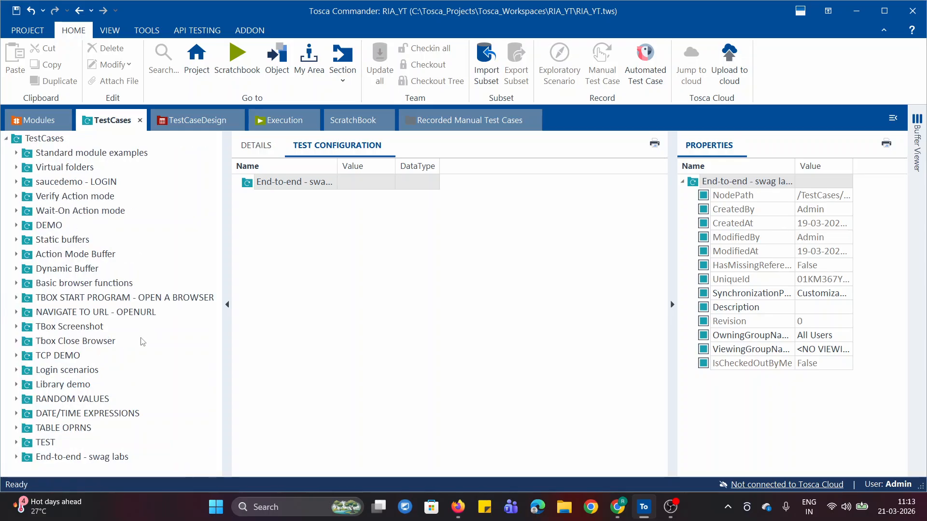
Expand the End-To-End Test Case Demo folder in the Execution section and show the details of its End-to-end - swag labs entry
left_click(283, 120)
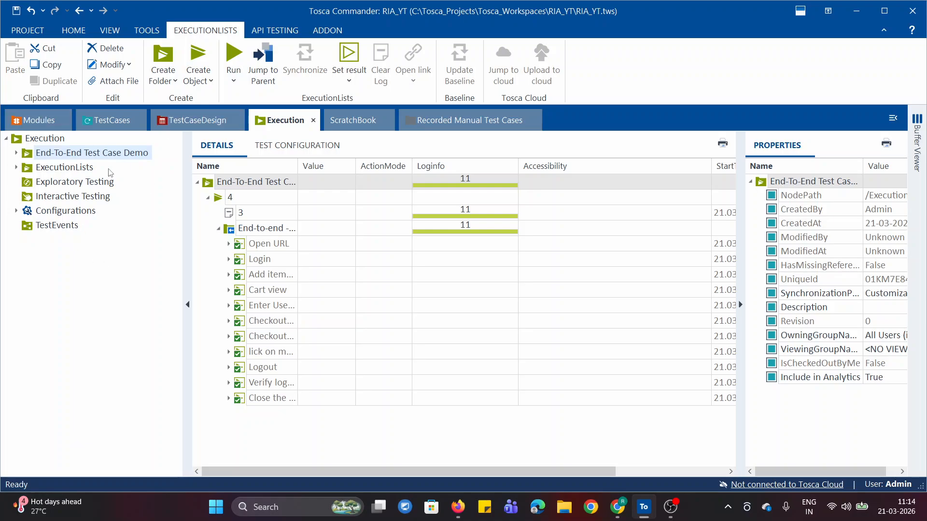
left_click(16, 152)
left_click(28, 167)
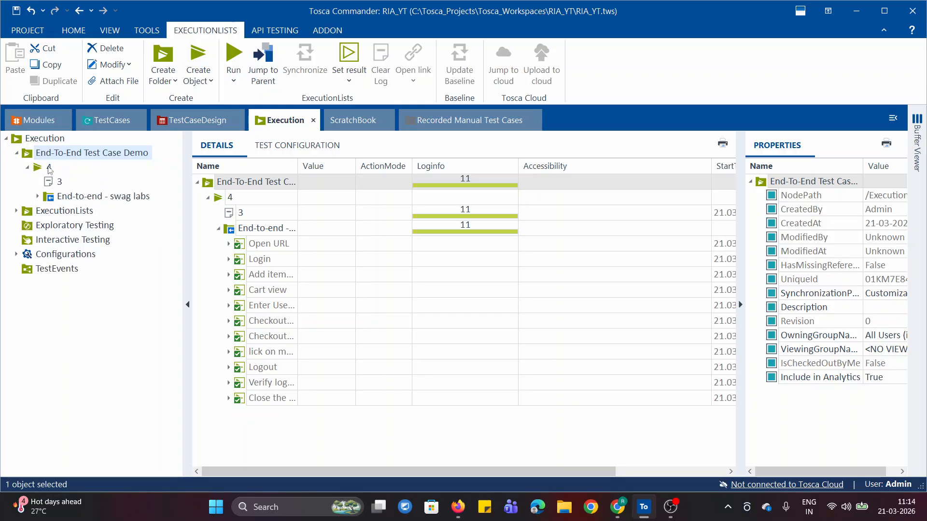
left_click(44, 200)
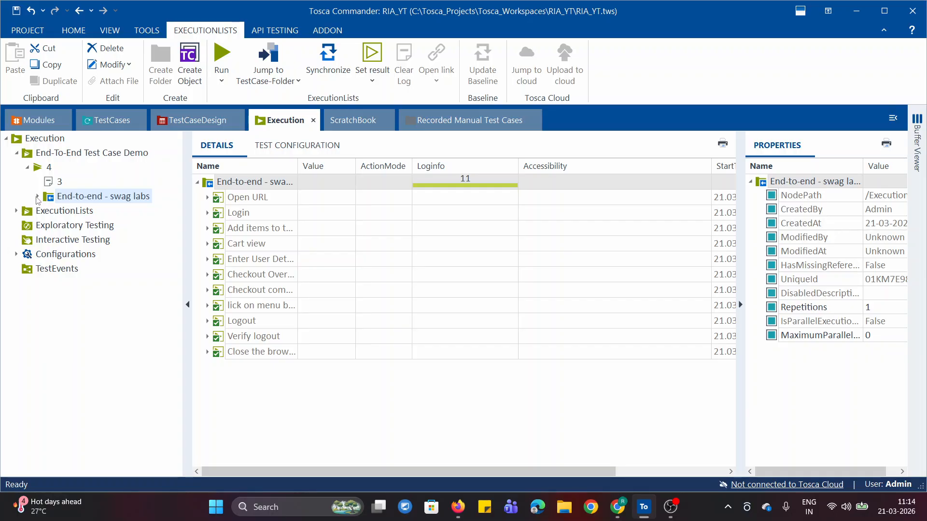
left_click(38, 196)
left_click(38, 197)
Switch to the online notepad in Chrome and review the notes on the Execution section's uses and key aspects
left_click(617, 507)
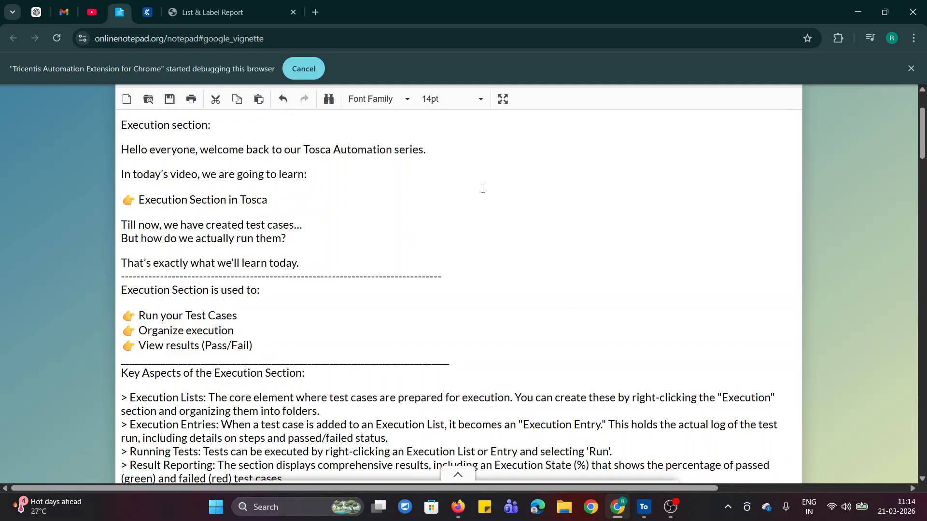
left_click(495, 381)
left_click(383, 418)
scroll(923, 163, "down", 1)
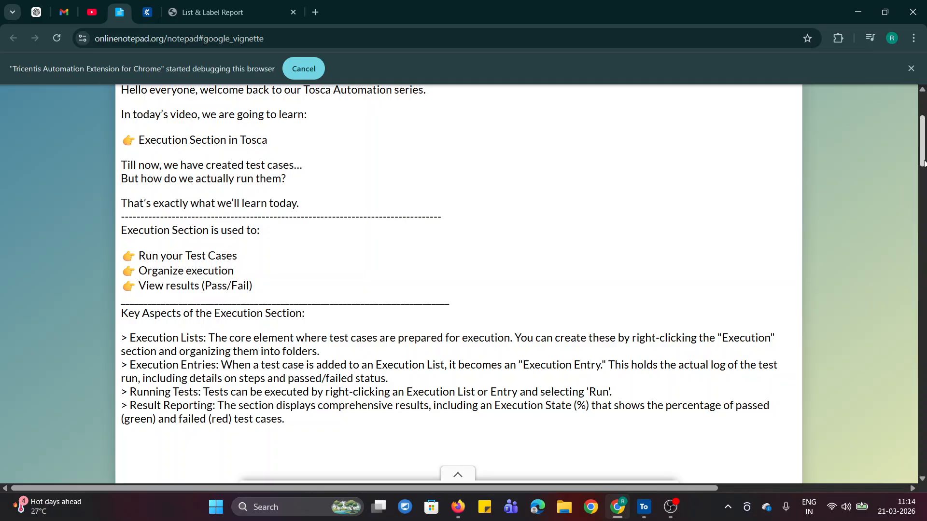
scroll(924, 163, "up", 1)
scroll(924, 163, "down", 1)
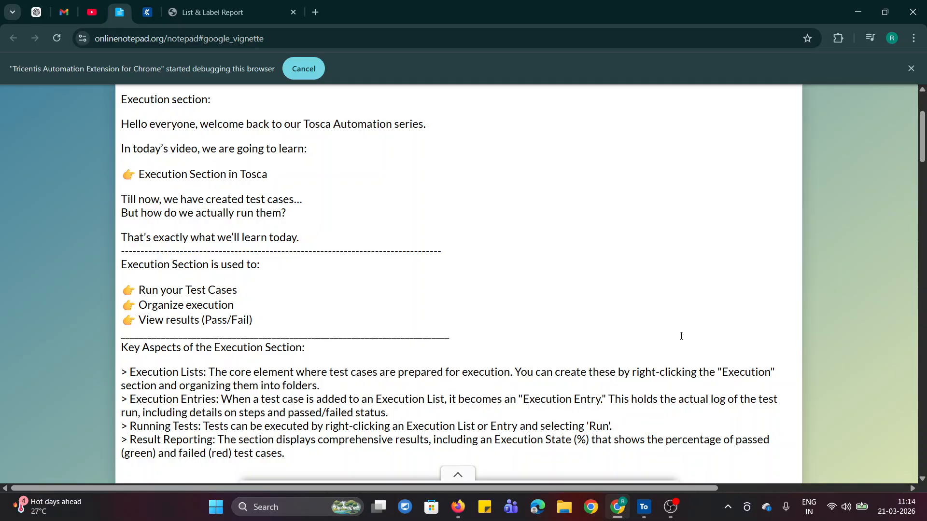
Switch back to Tosca Commander, collapse execution list 4 and show the details of TestEvents
left_click(640, 516)
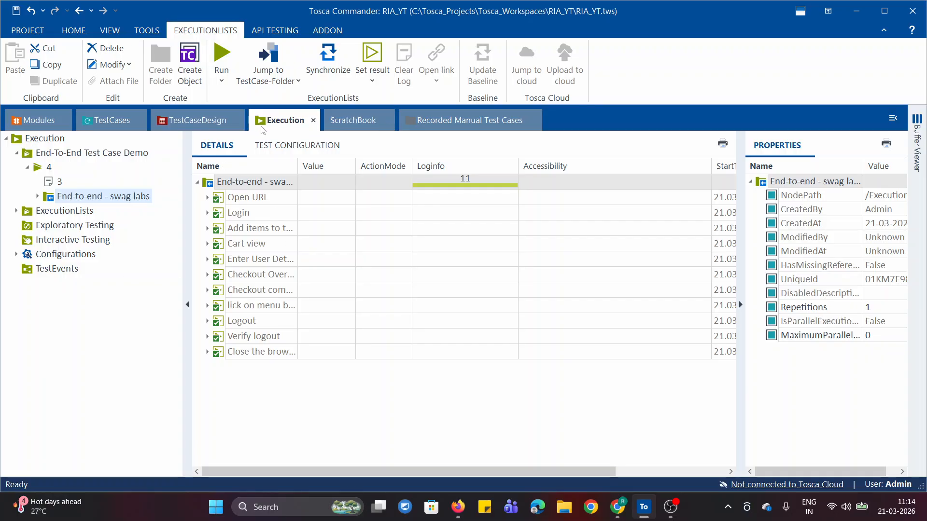
left_click(30, 168)
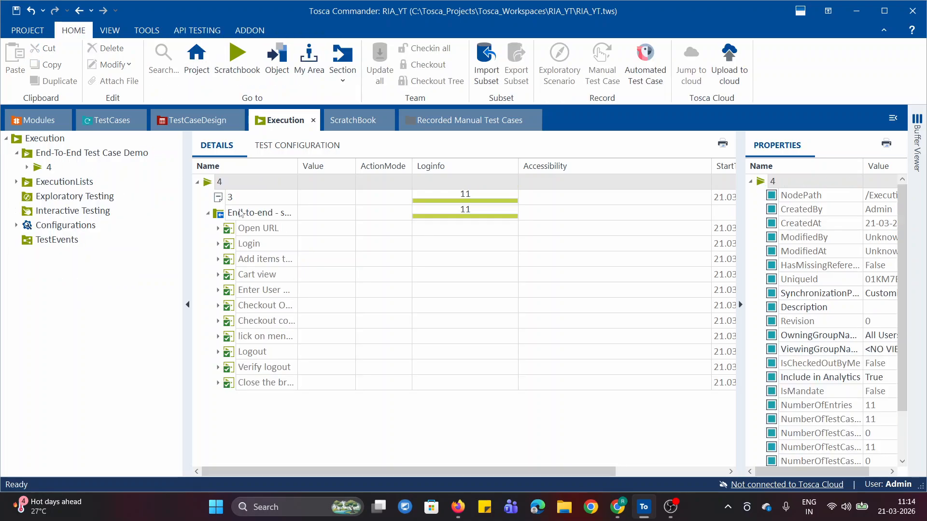
left_click(36, 241)
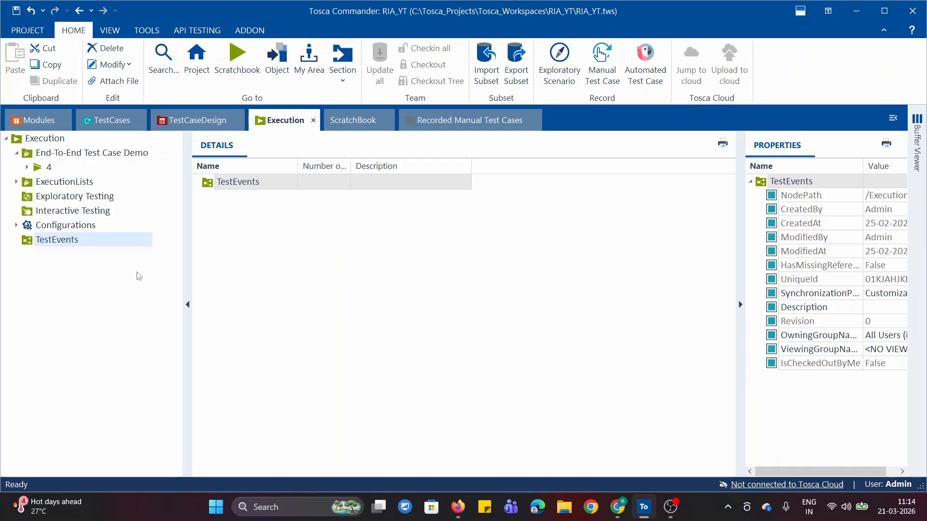
View the folder list in the TestCases section and switch to the Execution section notes in Chrome
left_click(105, 120)
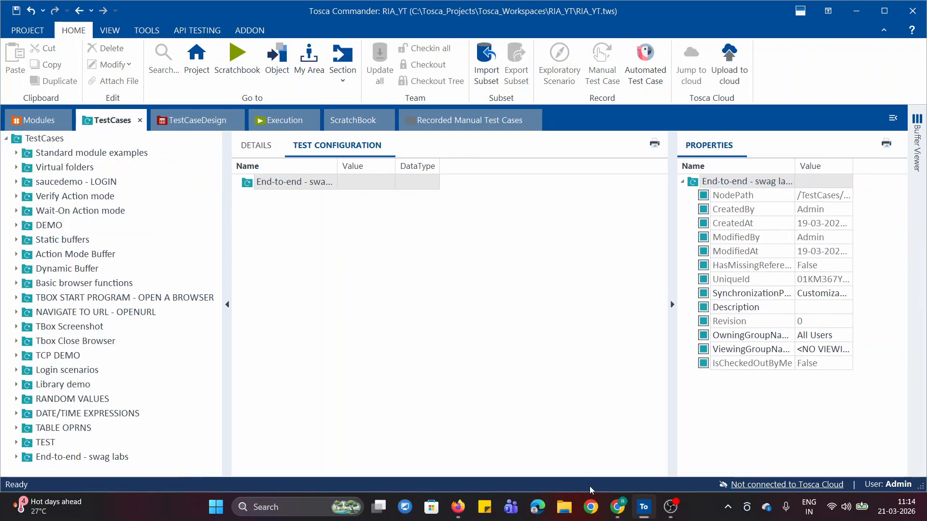
left_click(618, 507)
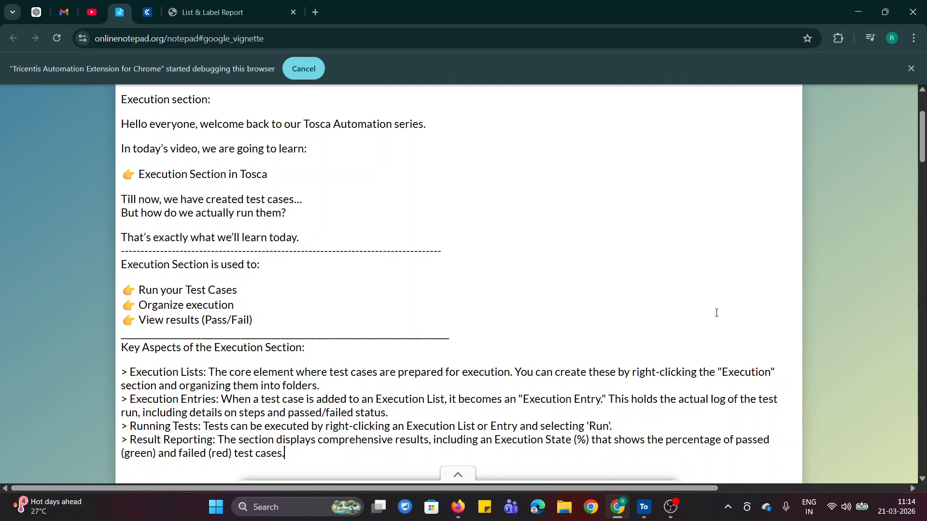